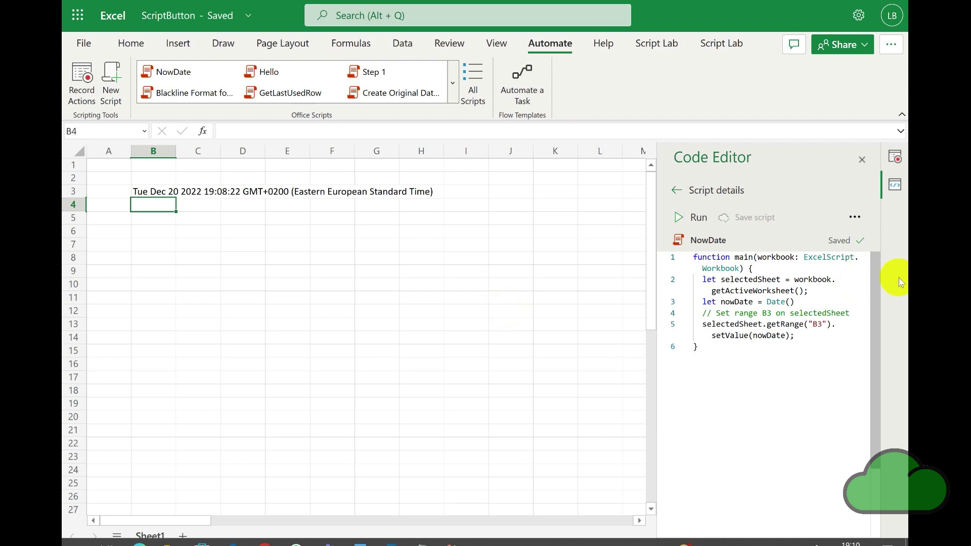
# Add a NowDate script button to the sheet and move it down to rows 6–7 below the date.
pyautogui.click(854, 218)
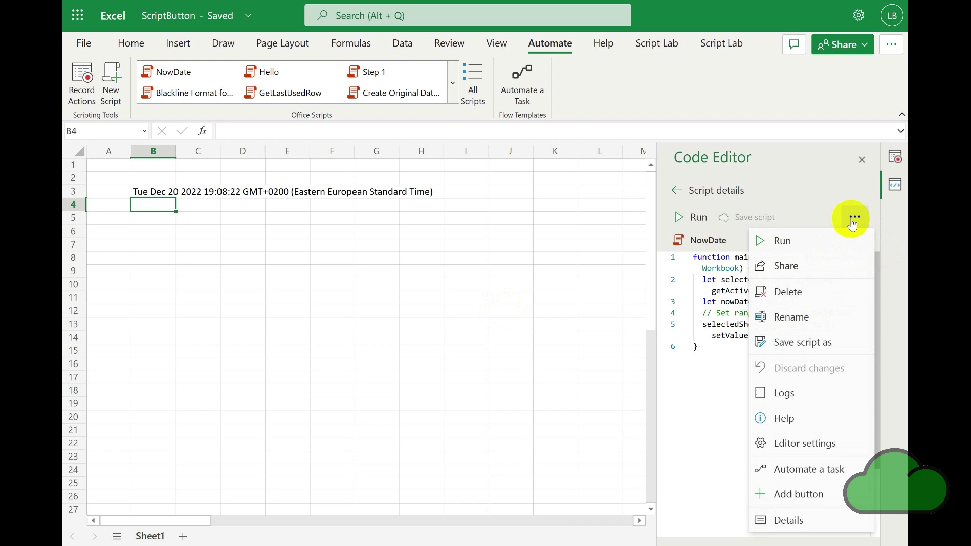
pyautogui.click(789, 493)
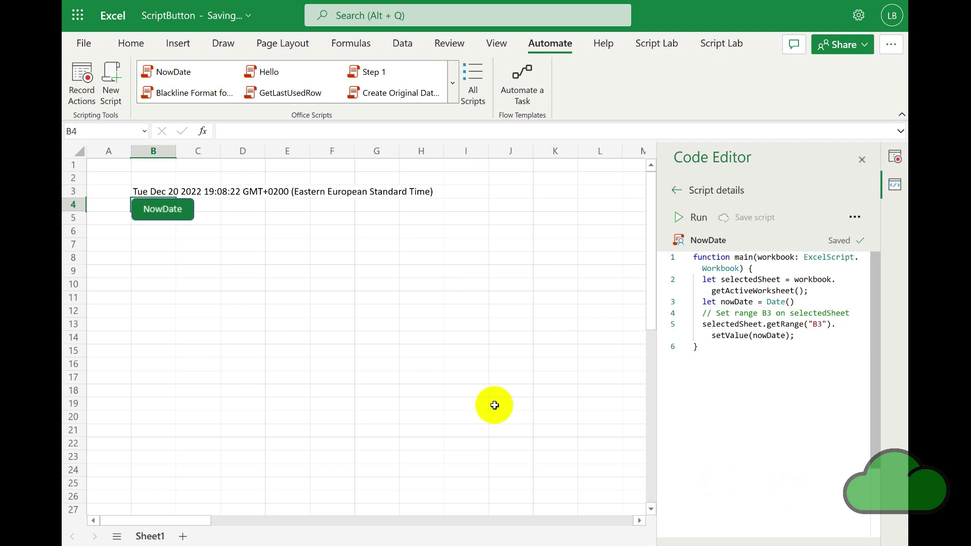
pyautogui.click(178, 214)
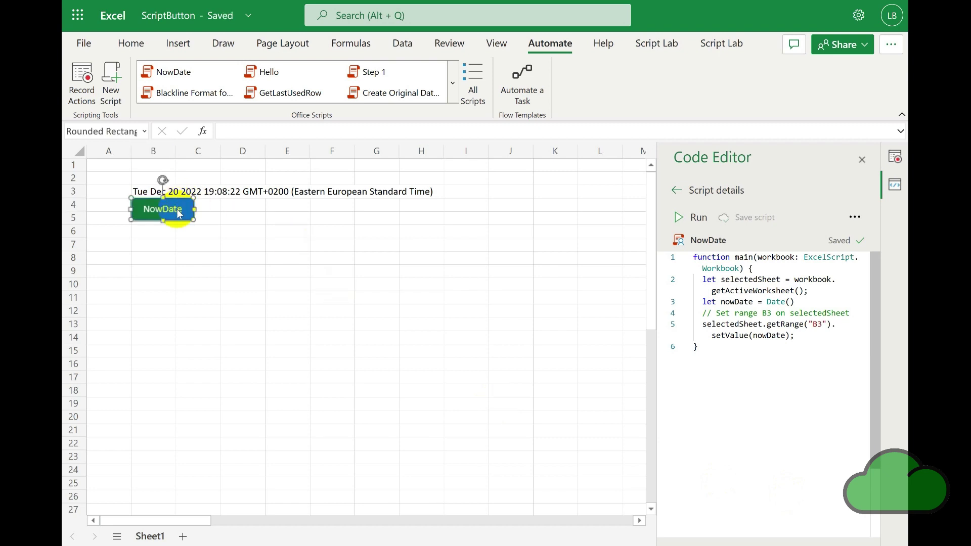
pyautogui.rightClick(178, 215)
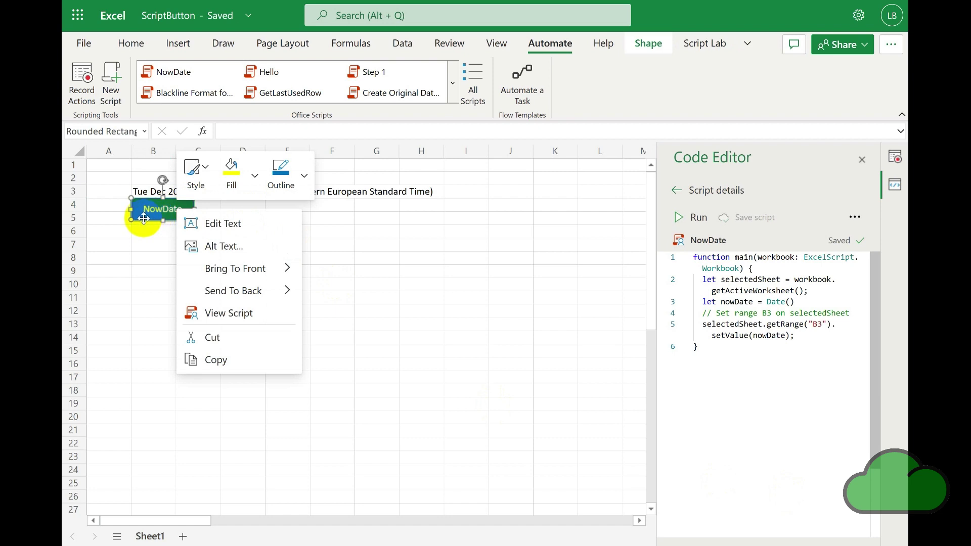
pyautogui.click(144, 218)
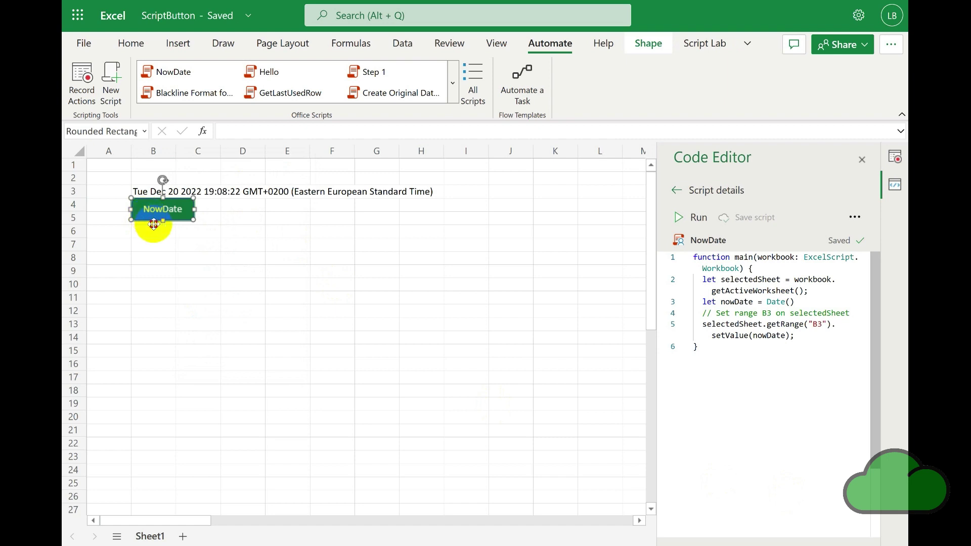
pyautogui.moveTo(147, 215); pyautogui.dragTo(166, 246)
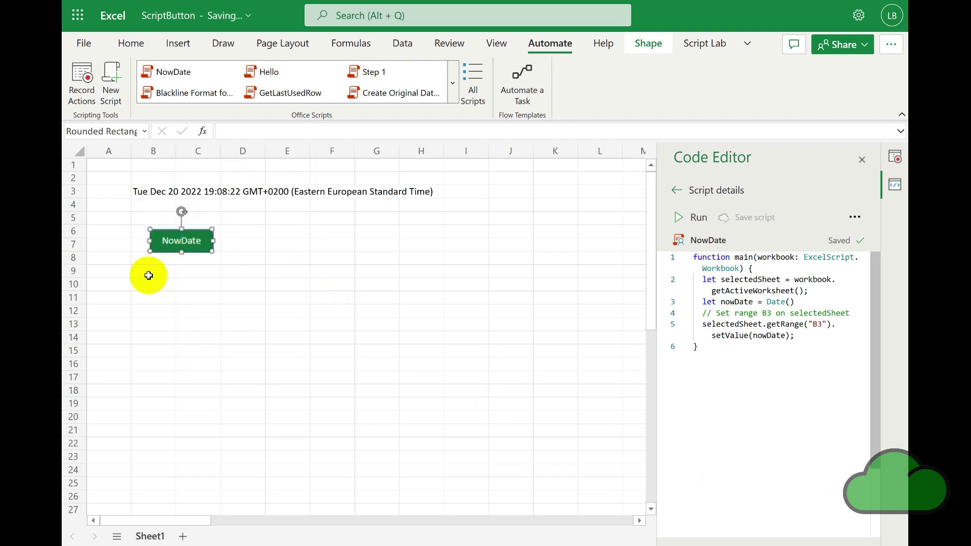
pyautogui.click(112, 254)
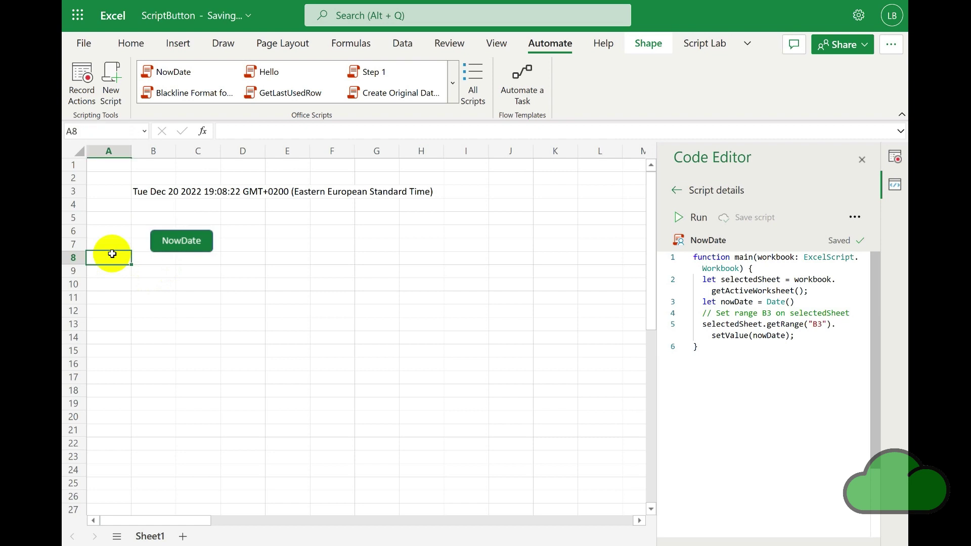
# Clear B3 and run the NowDate button so B3 shows the 19:10:49 timestamp.
pyautogui.click(144, 194)
pyautogui.press('Delete')
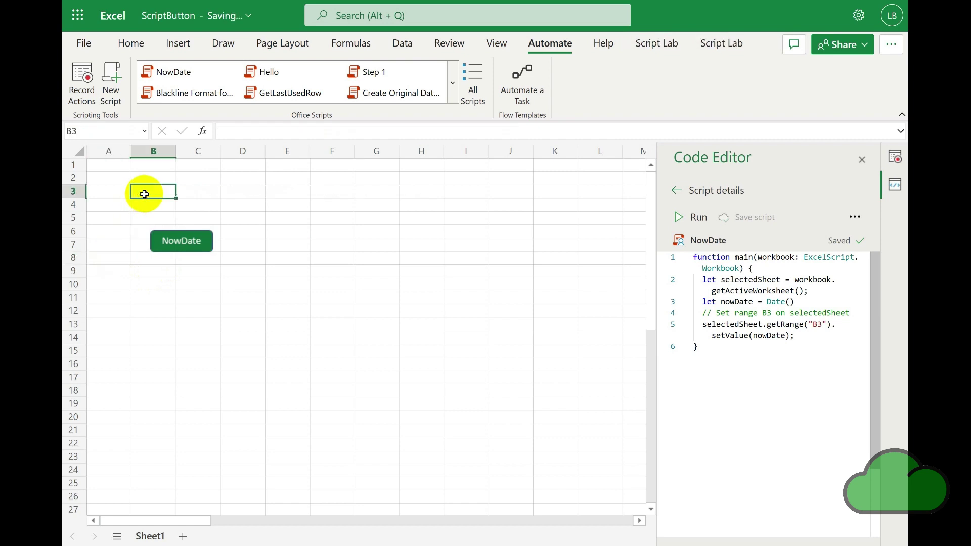
pyautogui.click(168, 241)
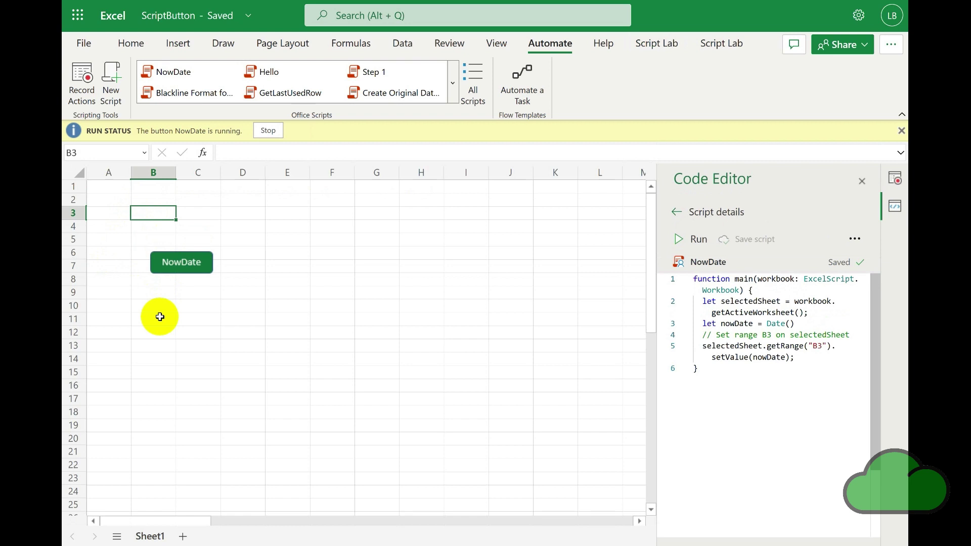
pyautogui.click(196, 318)
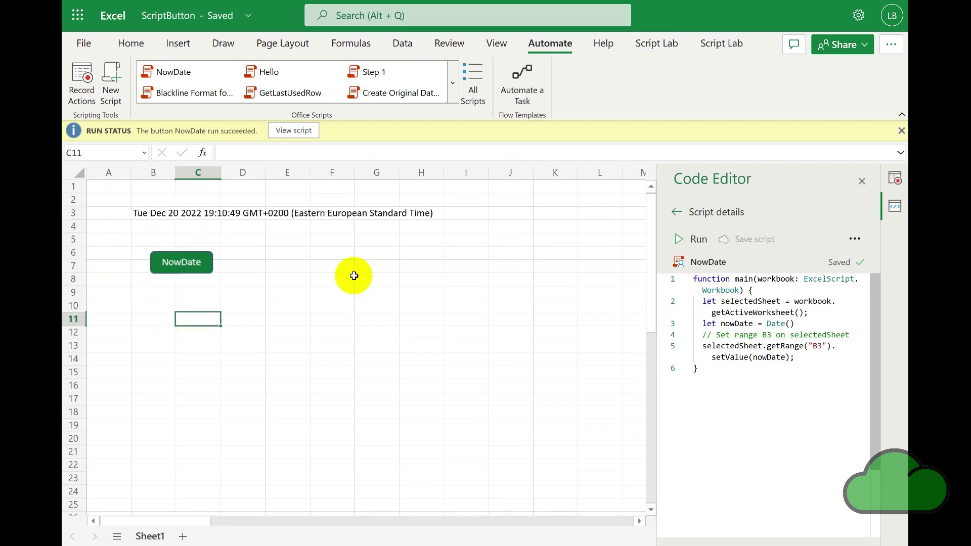
pyautogui.click(899, 133)
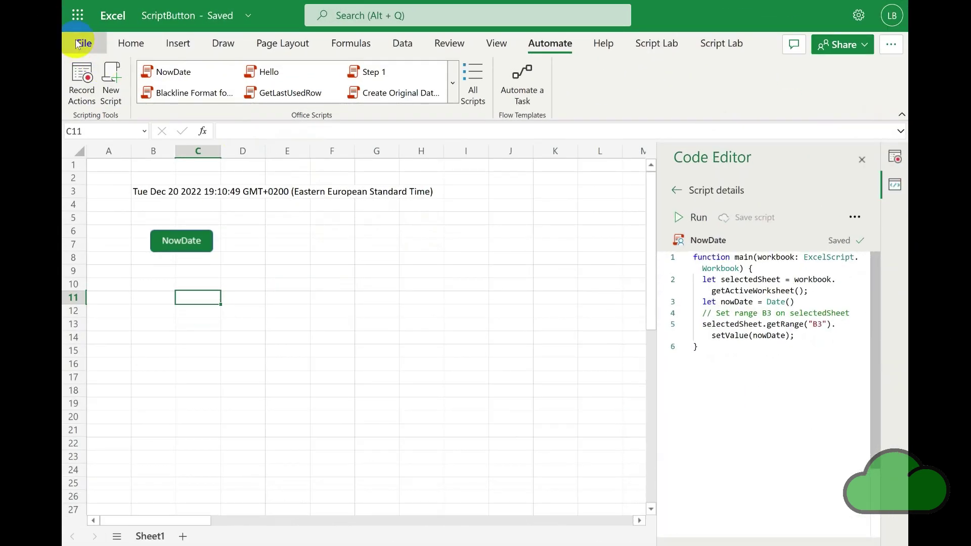
# Download a copy of ScriptButton.xlsx and open it from the browser's downloads.
pyautogui.click(77, 44)
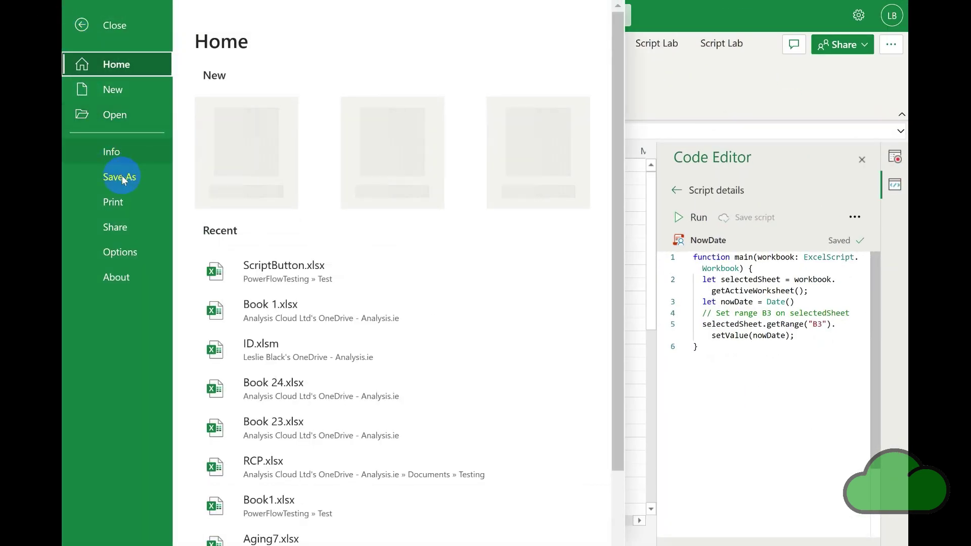
pyautogui.click(121, 175)
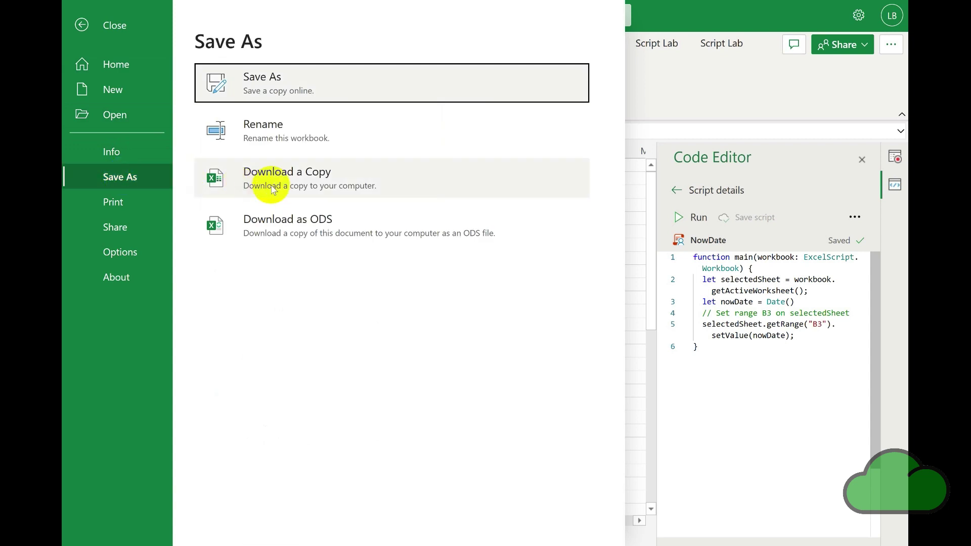
pyautogui.click(272, 188)
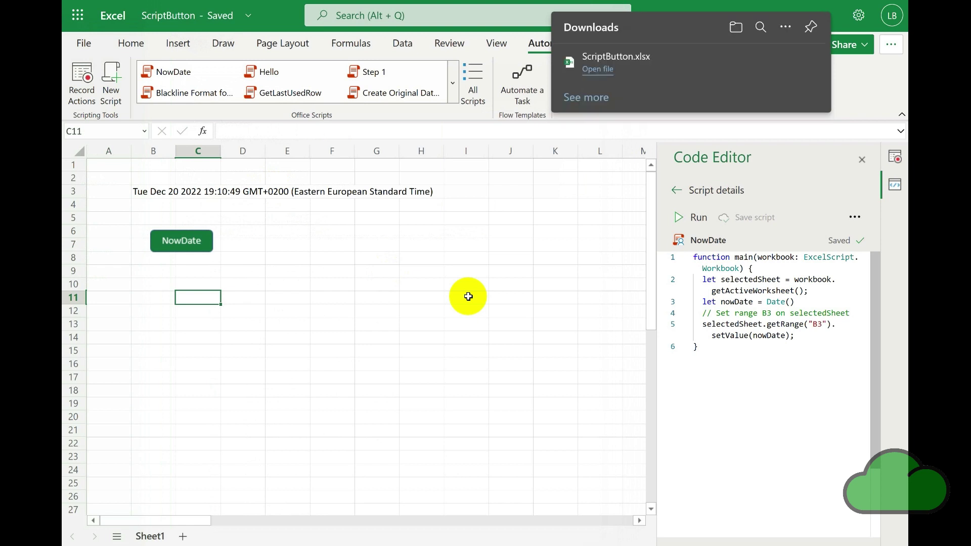
pyautogui.click(602, 70)
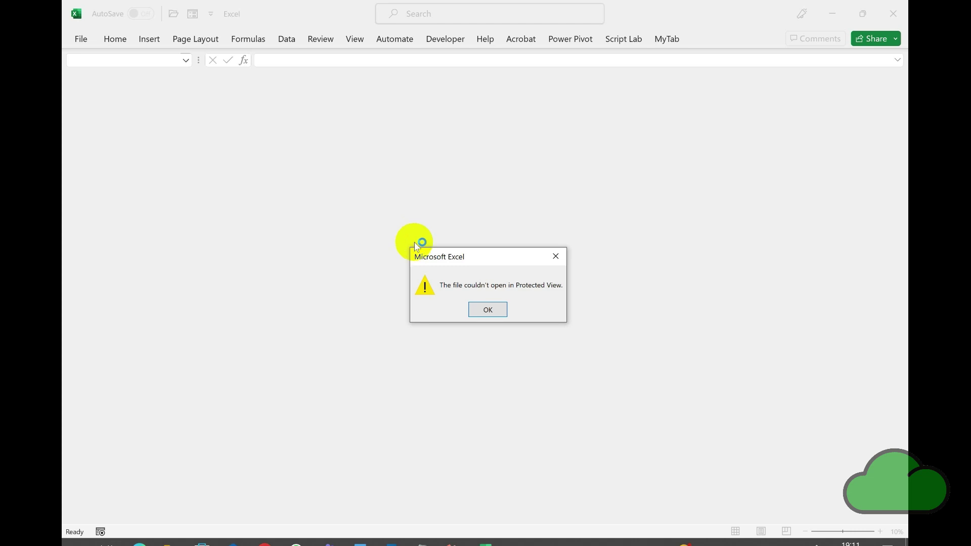
# Dismiss the Protected View error, reopen ScriptButton.xlsx and enable editing.
pyautogui.click(480, 310)
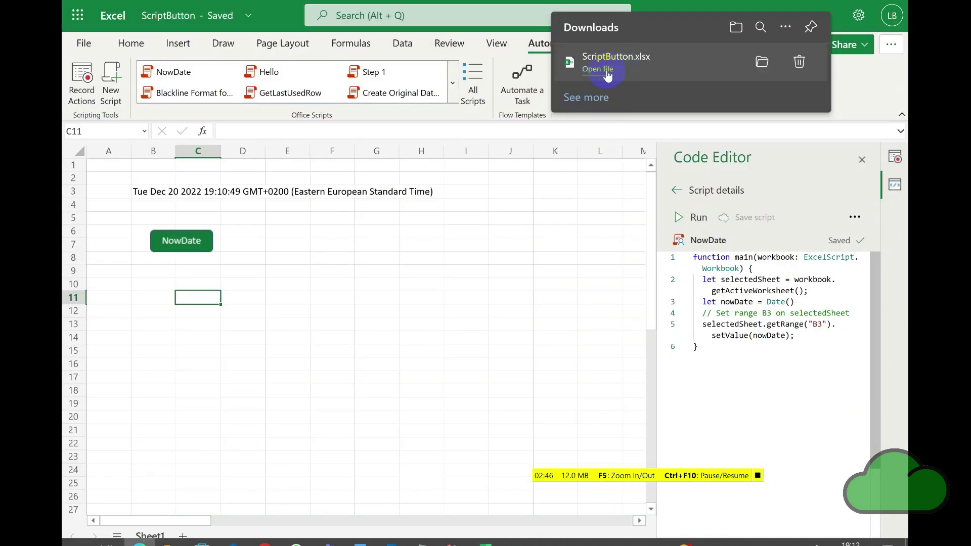
pyautogui.click(607, 71)
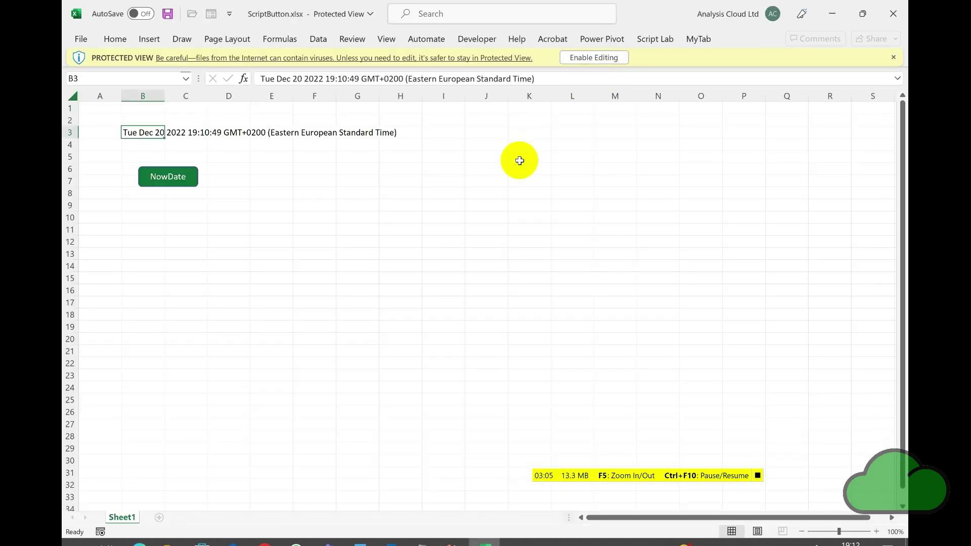
pyautogui.click(585, 59)
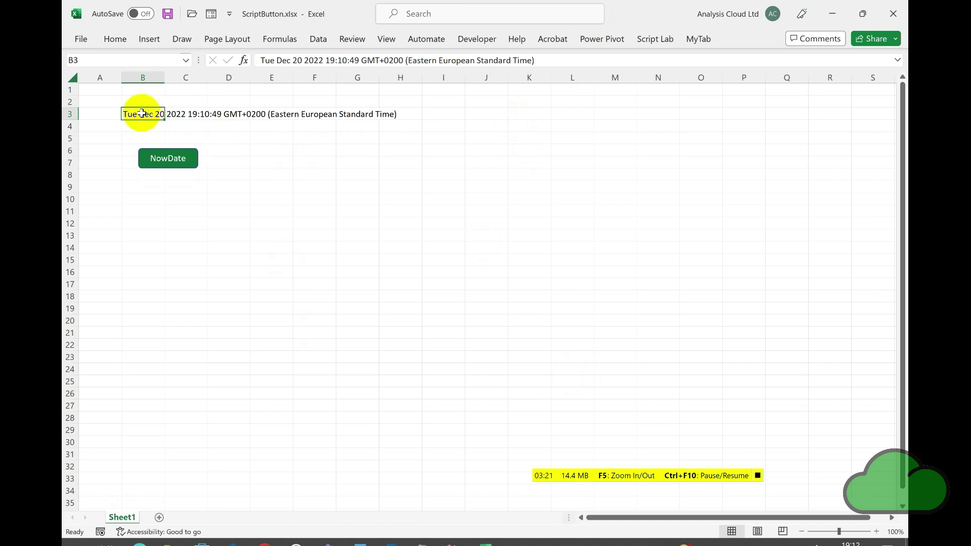
# Clear B3 and run NowDate from the sheet button, producing the 19:14:01 timestamp.
pyautogui.press('Delete')
pyautogui.click(183, 246)
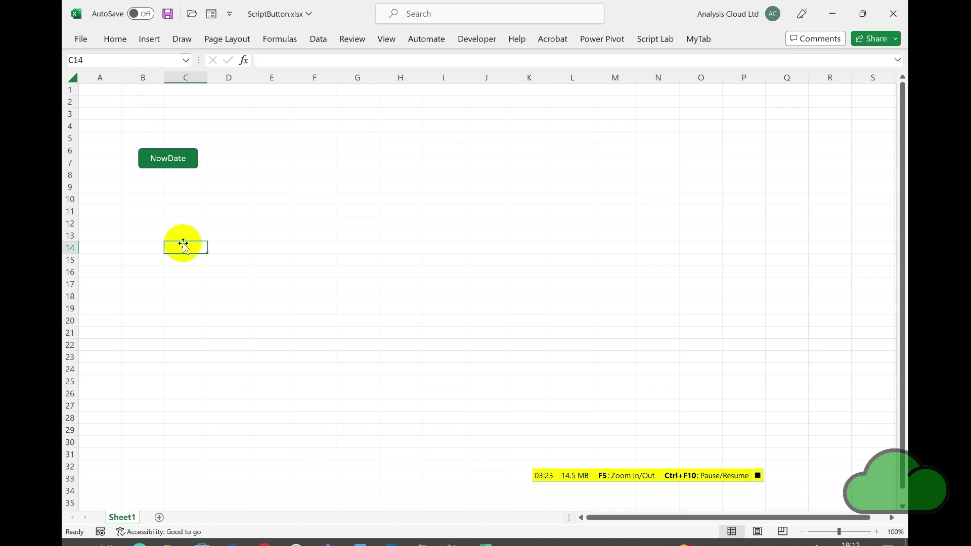
pyautogui.click(153, 161)
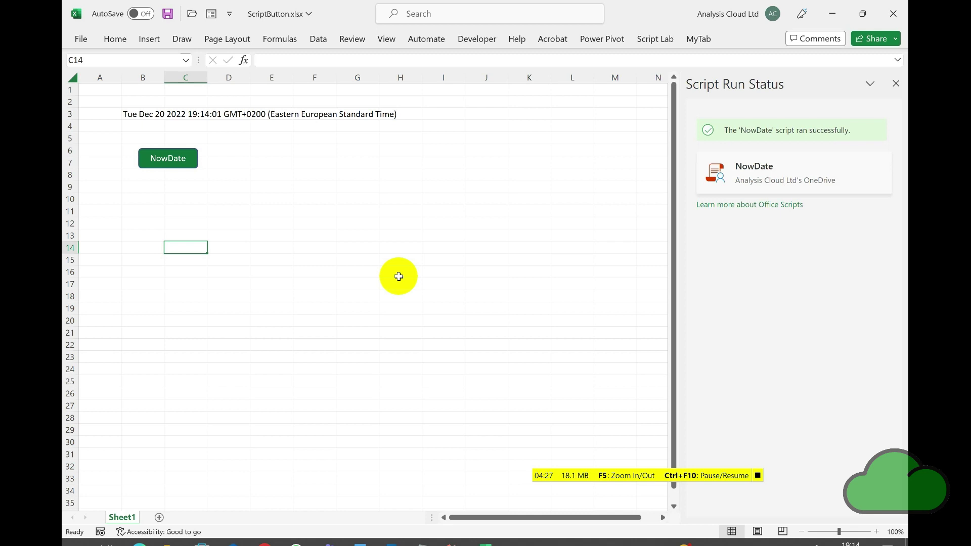
# Clear B3 again and rerun NowDate, writing the Tue Dec 20 2022 19:14:18 timestamp.
pyautogui.click(151, 126)
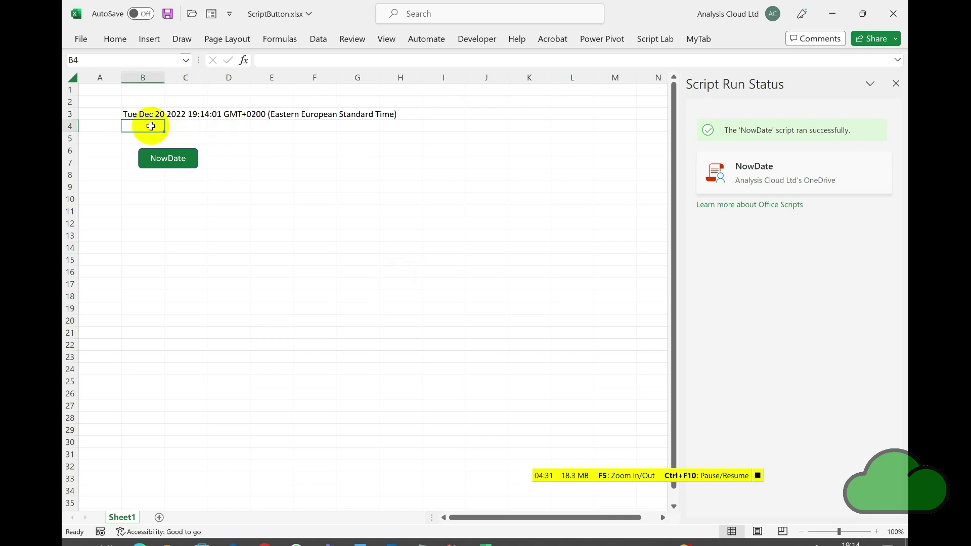
pyautogui.press('Up')
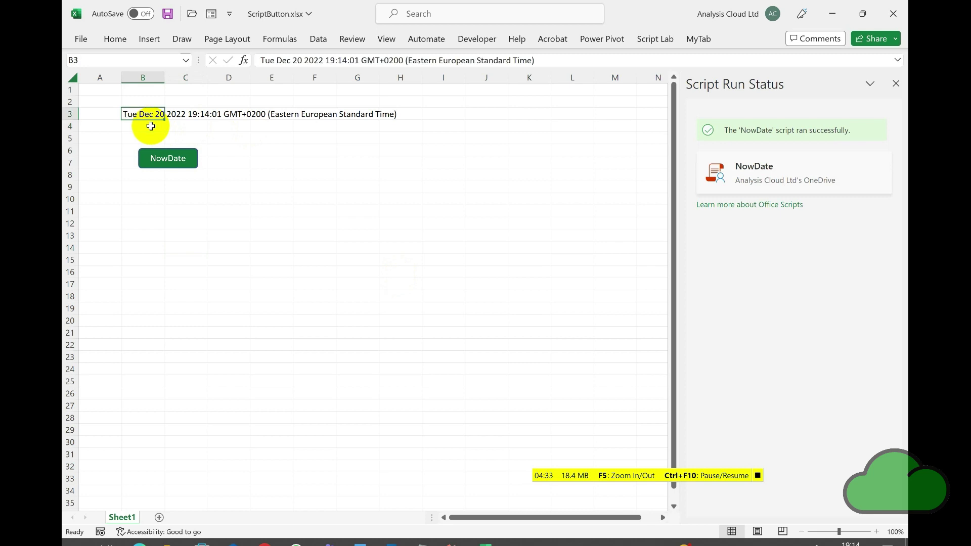
pyautogui.press('Delete')
pyautogui.click(161, 244)
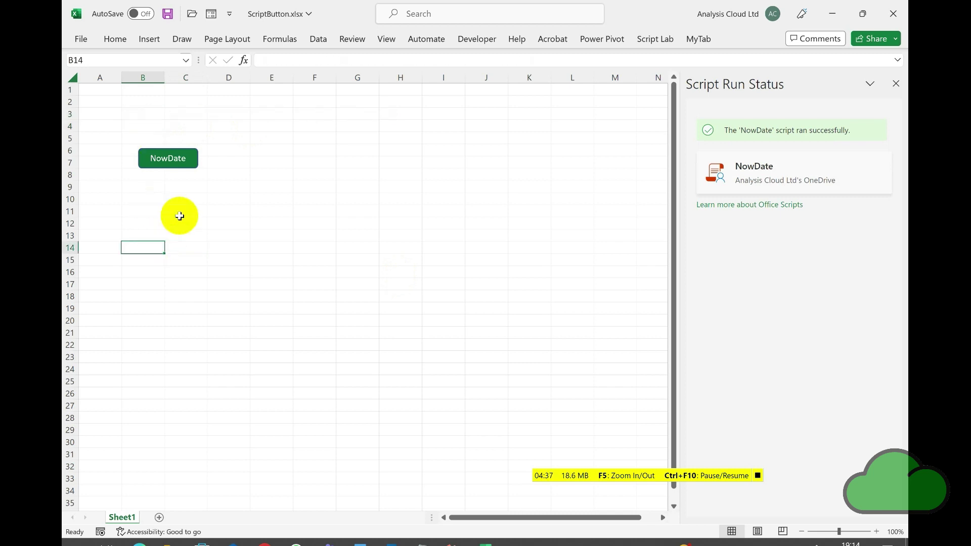
pyautogui.click(143, 162)
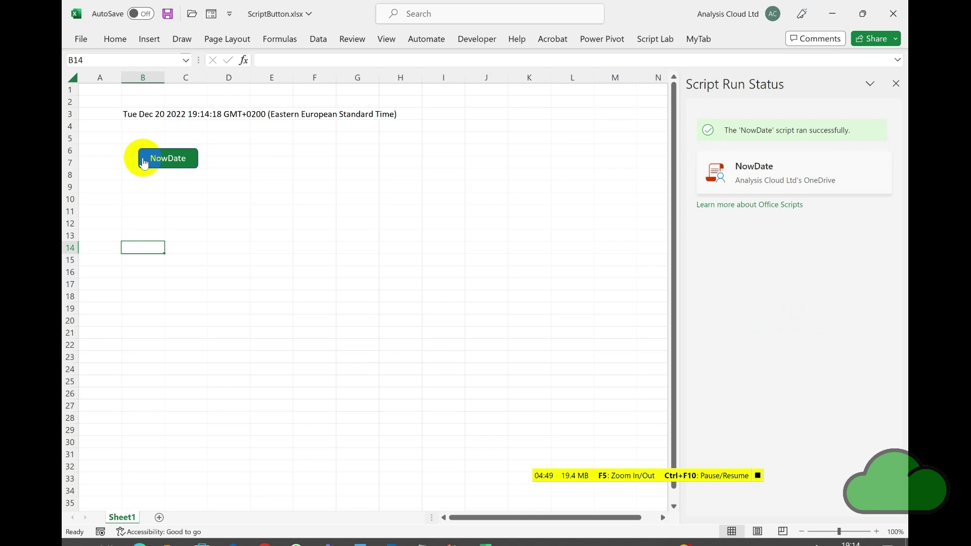
pyautogui.click(148, 221)
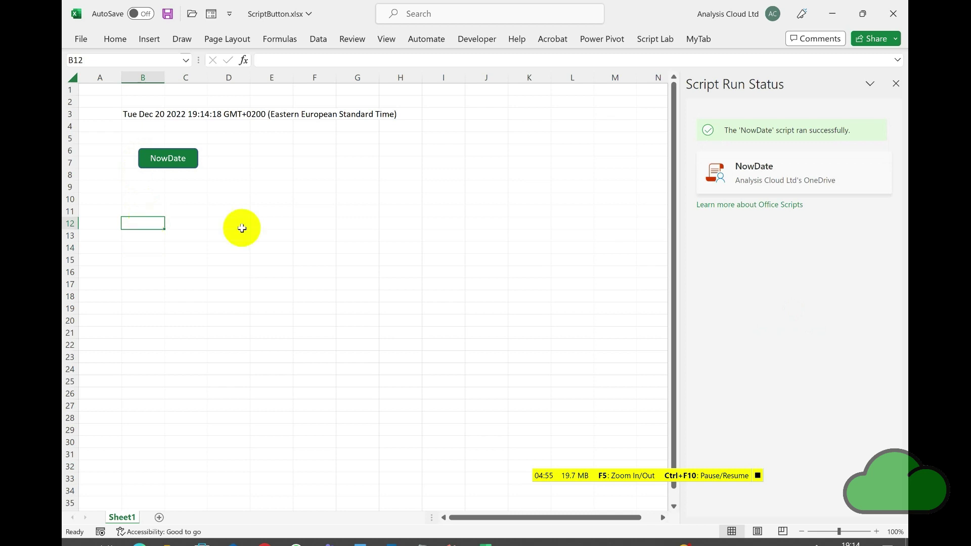
# Open the NowDate script in the Code Editor from Script Run Status and widen the editor.
pyautogui.click(810, 179)
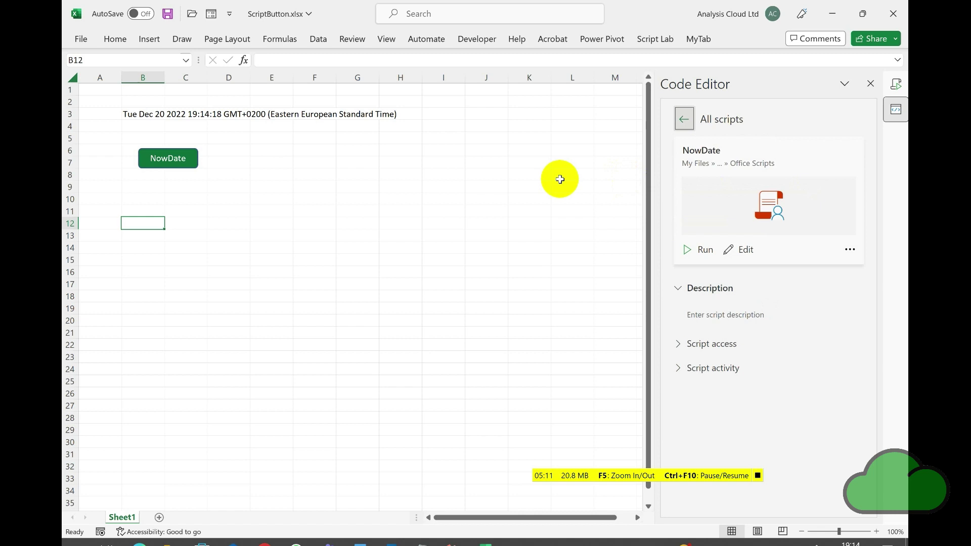
pyautogui.click(742, 253)
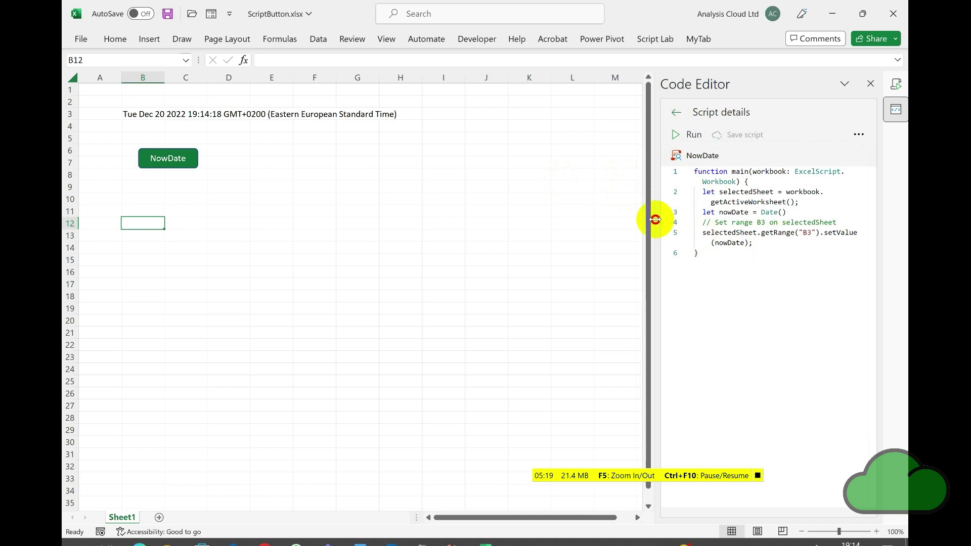
pyautogui.moveTo(655, 219); pyautogui.dragTo(506, 213)
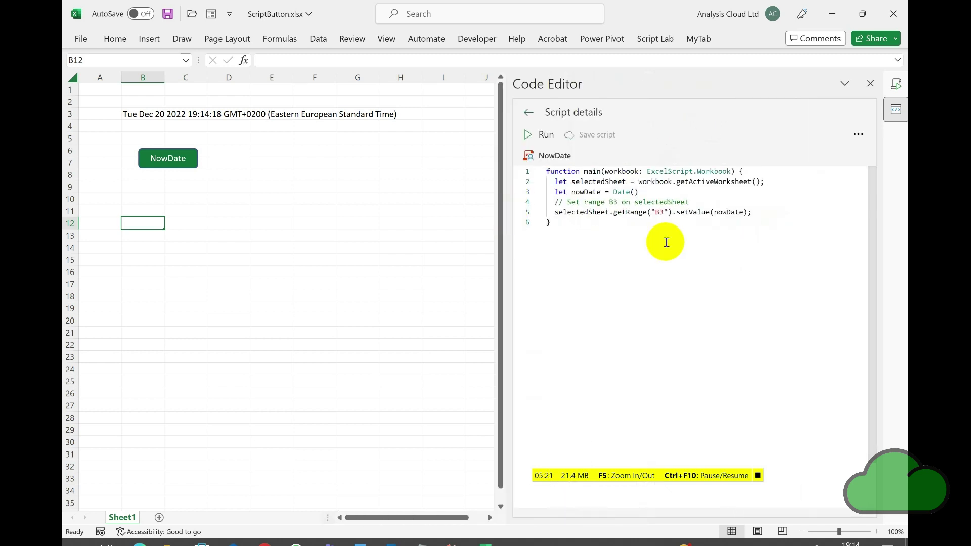
# Change line 3 to Date() + " This is a date" and save the script.
pyautogui.click(674, 193)
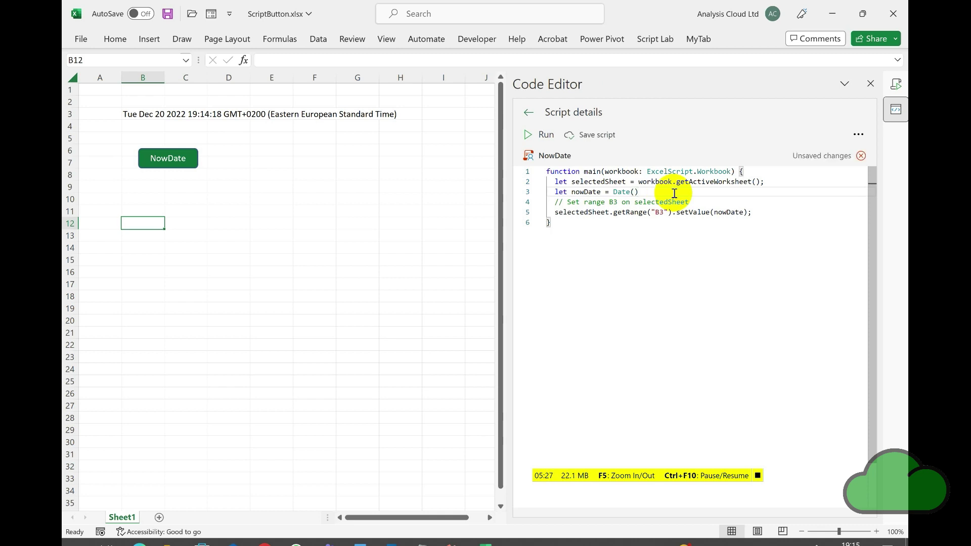
pyautogui.write('&')
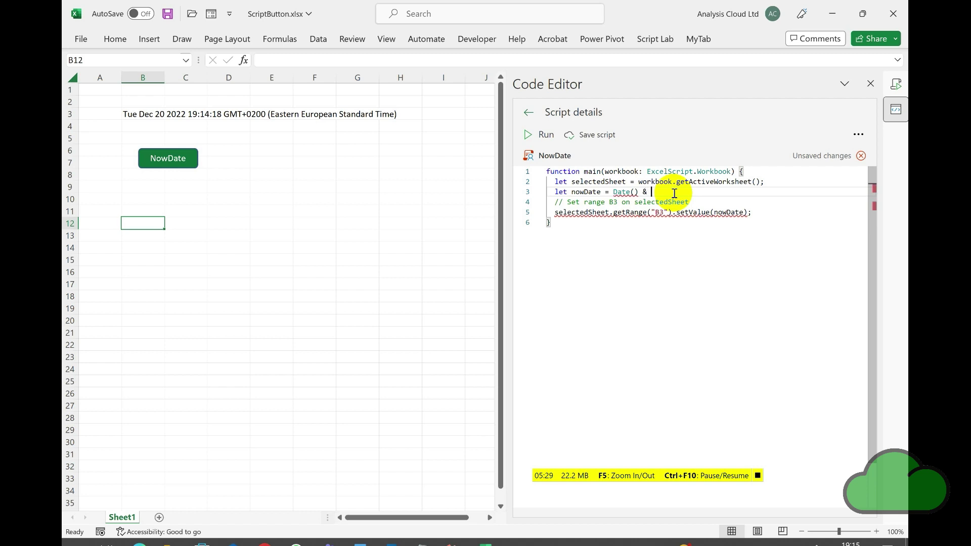
pyautogui.write(' This is a date"')
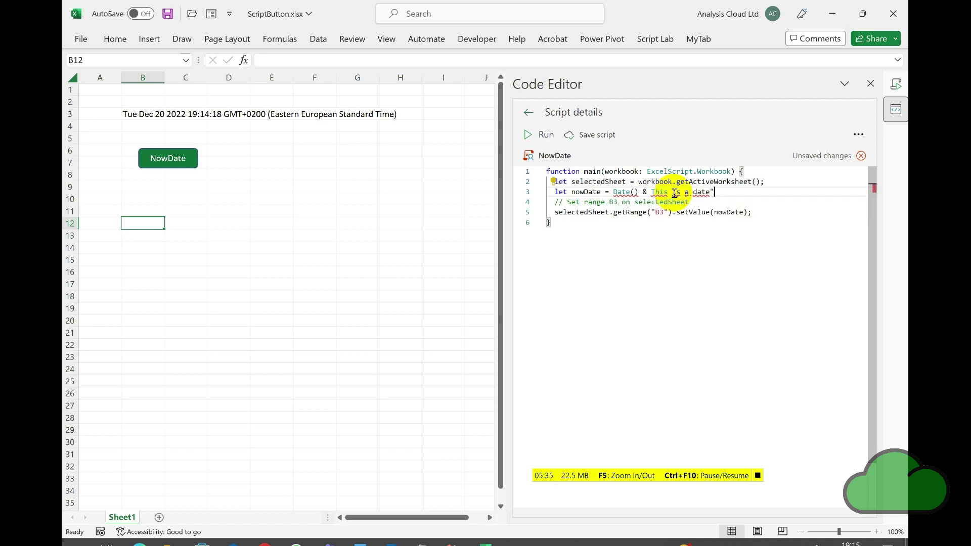
pyautogui.hotkey('ctrl', 'Left')
pyautogui.hotkey('ctrl', 'Left')
pyautogui.hotkey('ctrl', 'Left')
pyautogui.hotkey('ctrl', 'Left')
pyautogui.write('"')
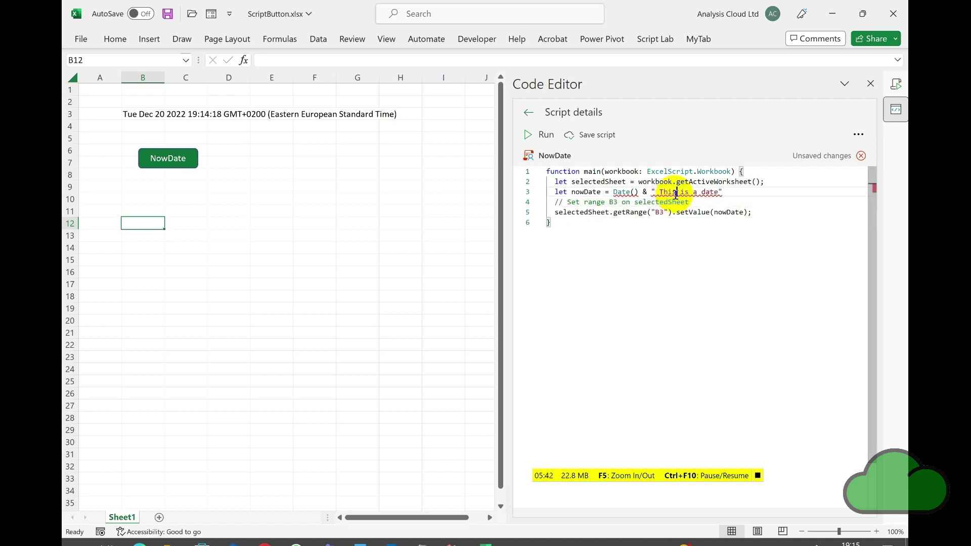
pyautogui.hotkey('ctrl', 'Left')
pyautogui.hotkey('ctrl', 'shift', 'Right')
pyautogui.hotkey('ctrl', 'shift', 'Right')
pyautogui.hotkey('ctrl', 'shift', 'Right')
pyautogui.hotkey('ctrl', 'shift', 'Right')
pyautogui.hotkey('ctrl', 'shift', 'Right')
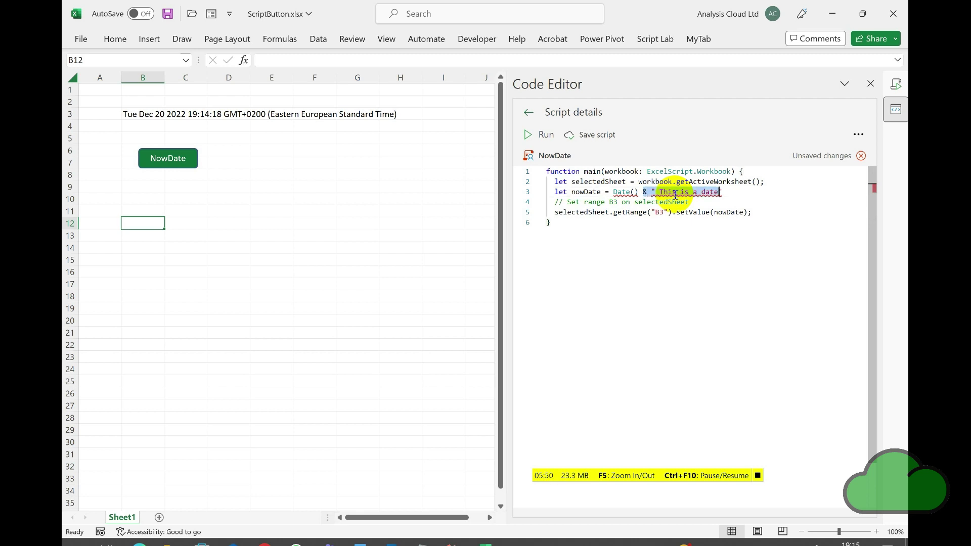
pyautogui.hotkey('ctrl', 'shift', 'Left')
pyautogui.hotkey('ctrl', 'shift', 'Left')
pyautogui.hotkey('ctrl', 'shift', 'Left')
pyautogui.hotkey('ctrl', 'shift', 'Left')
pyautogui.write('+')
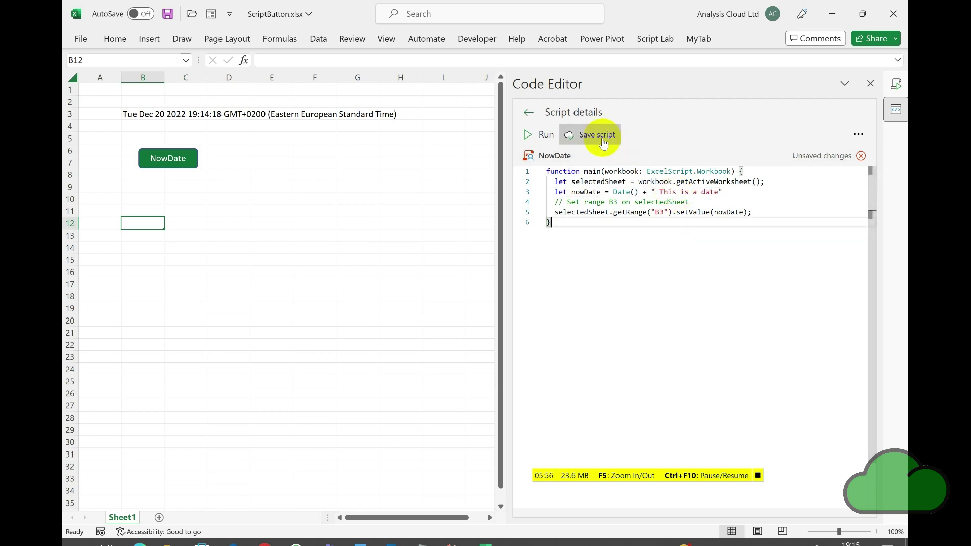
pyautogui.click(601, 137)
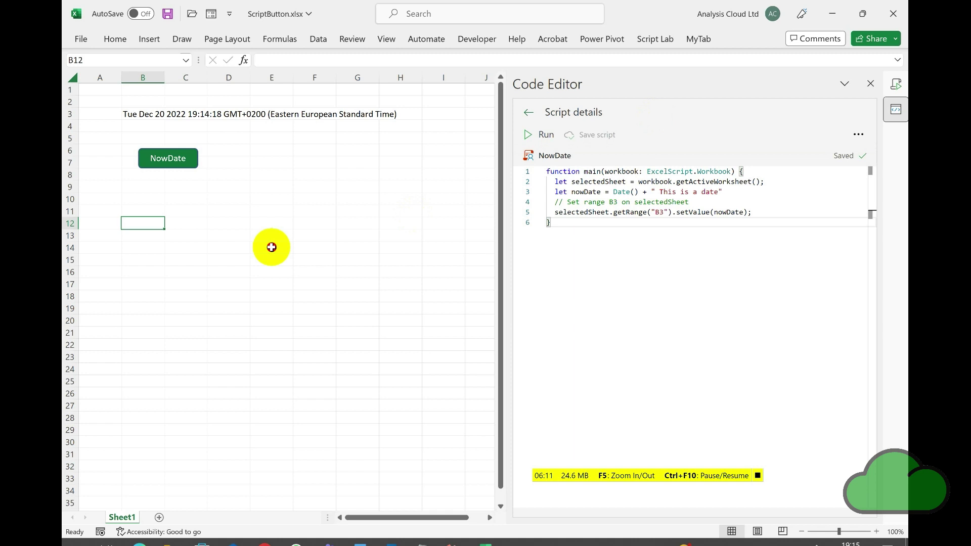
pyautogui.click(272, 247)
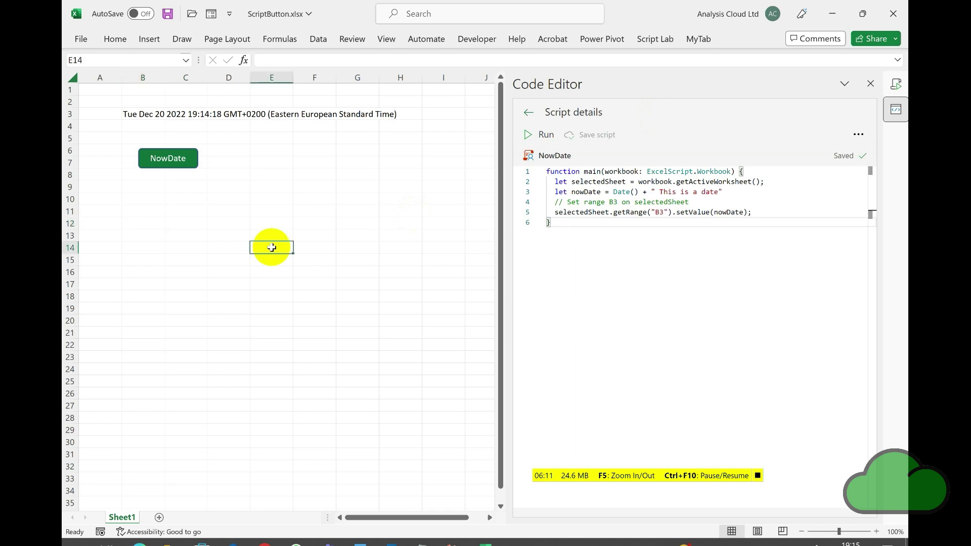
# Rerun the edited NowDate so B3 shows 19:16:07 followed by 'This is a date'.
pyautogui.click(148, 161)
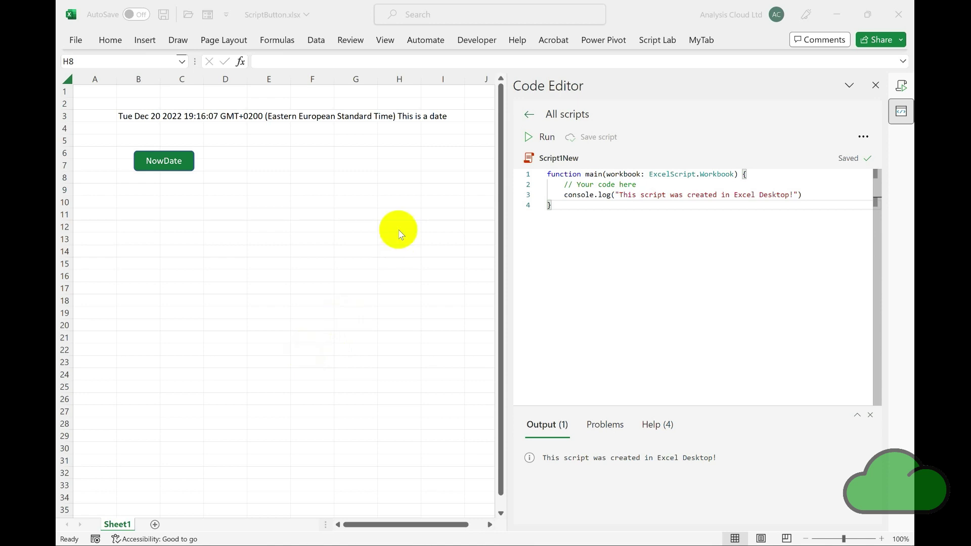
# Close the Code Editor and Script Run Status panes.
pyautogui.click(874, 85)
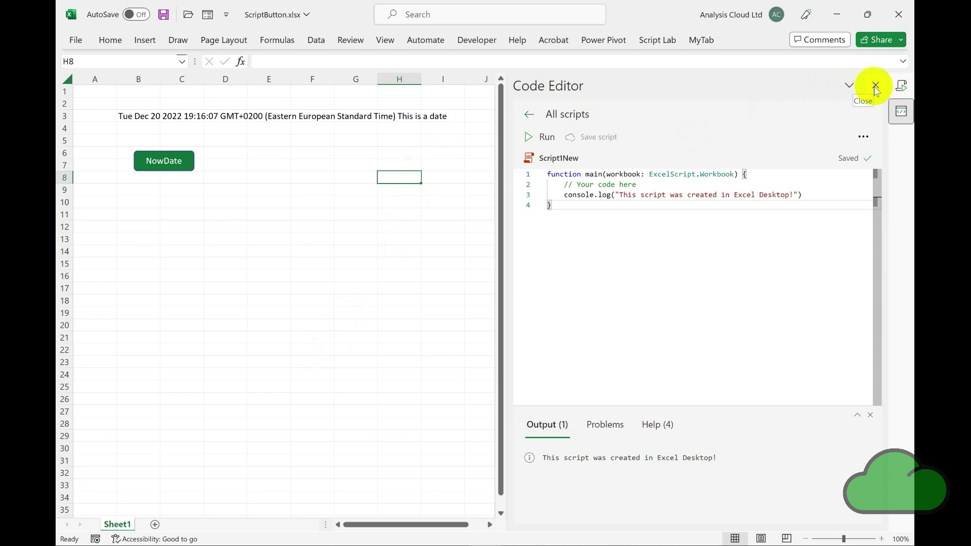
pyautogui.click(872, 90)
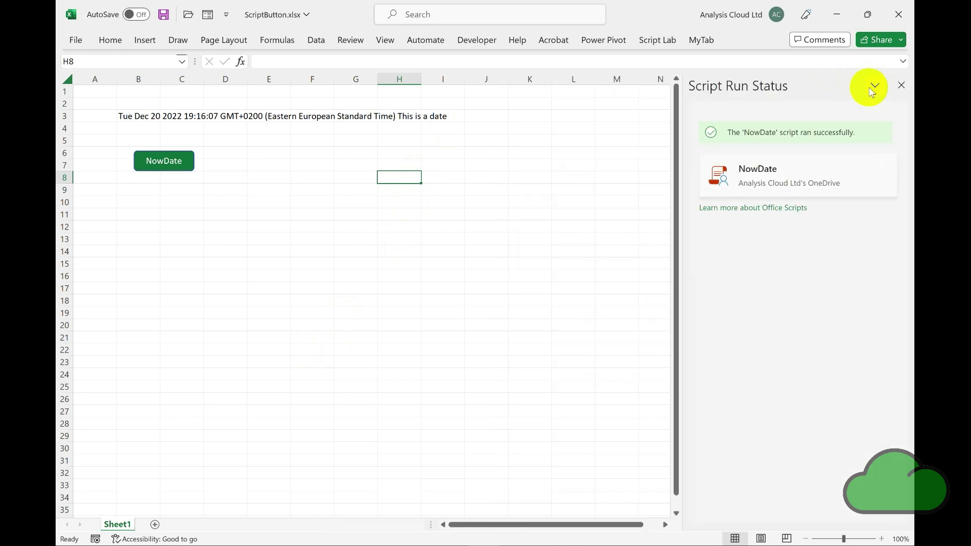
pyautogui.click(901, 86)
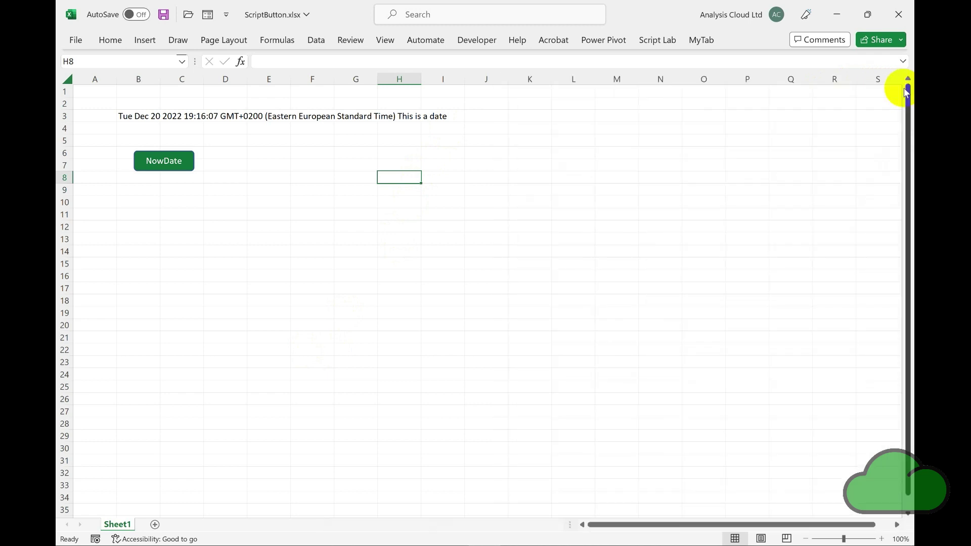
pyautogui.click(433, 45)
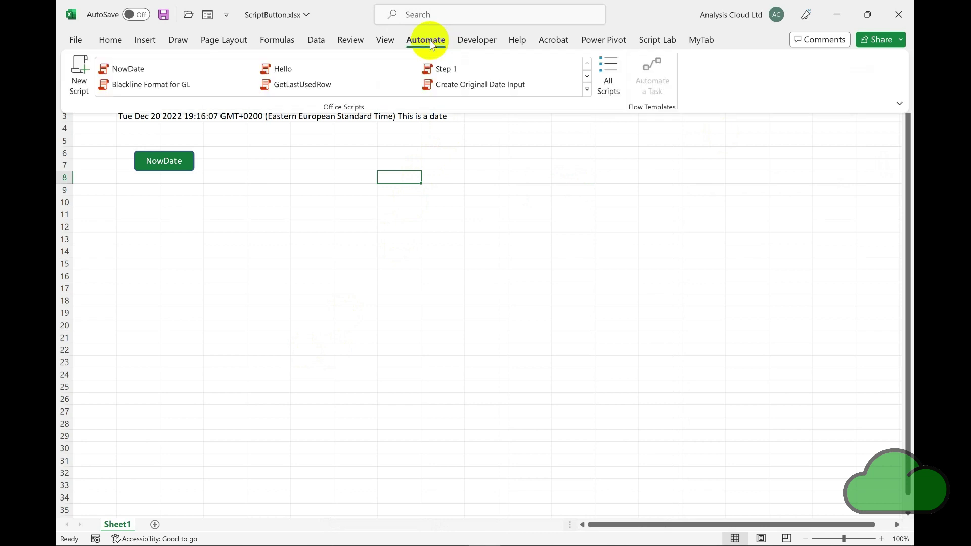
pyautogui.click(133, 128)
# Delete the date text from B3 and show the Office Scripts gallery.
pyautogui.click(133, 117)
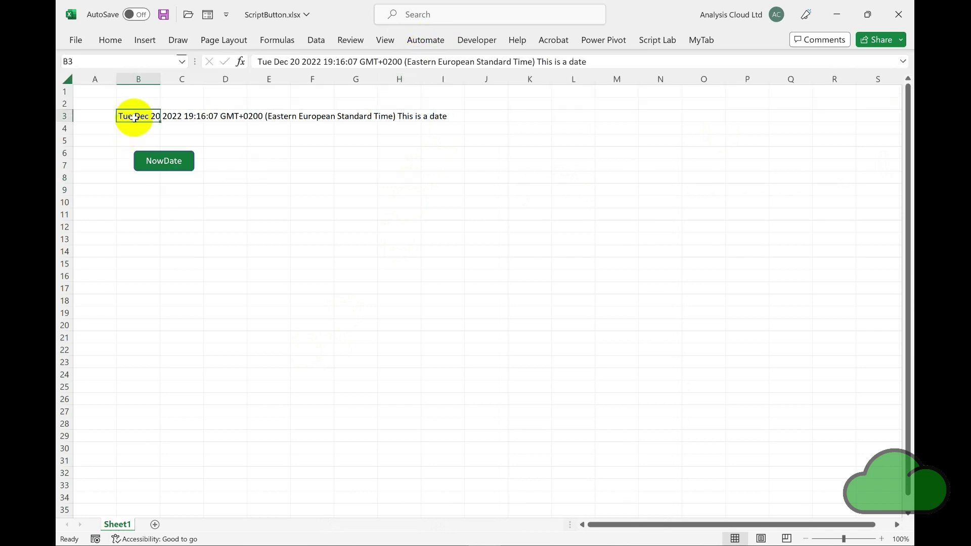
pyautogui.press('Delete')
pyautogui.click(139, 238)
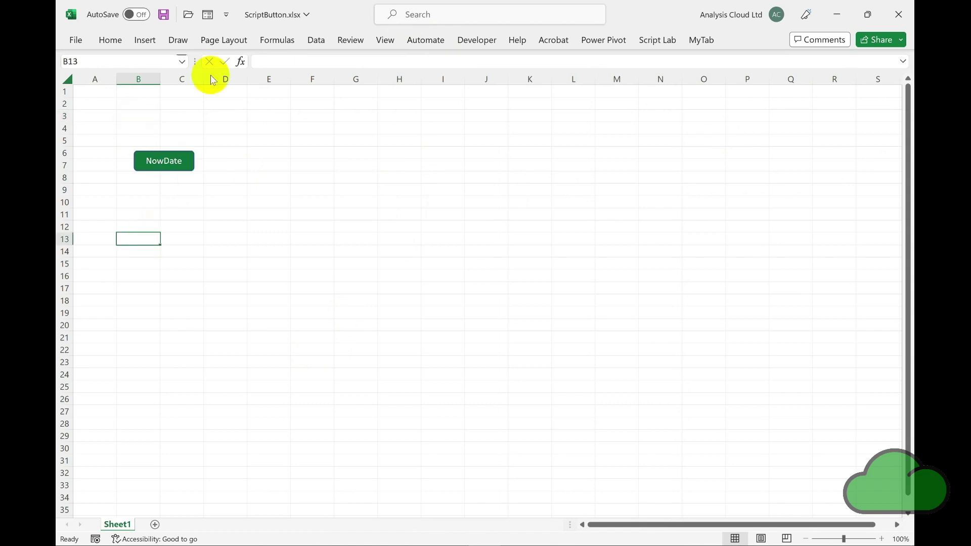
pyautogui.click(429, 40)
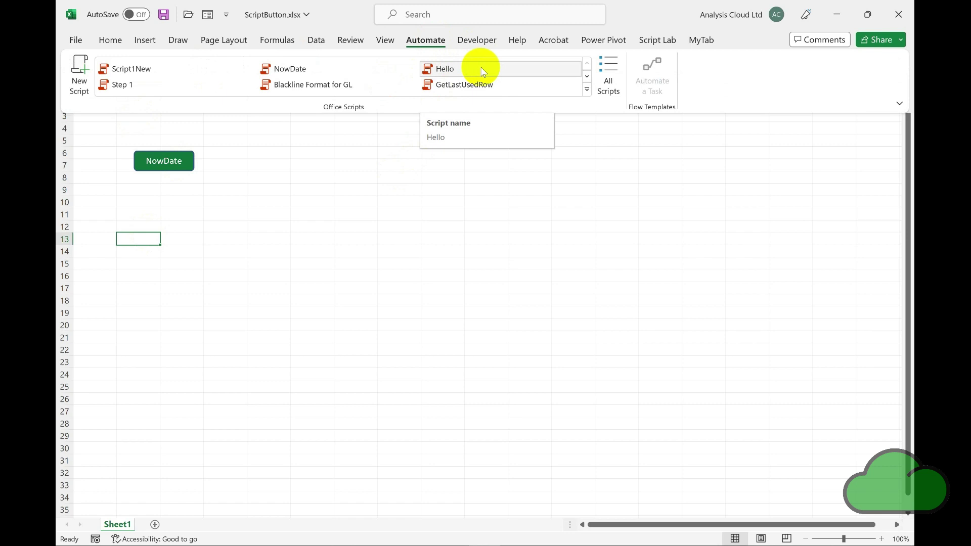
# Pick the Hello script from the Office Scripts gallery and run it.
pyautogui.click(105, 142)
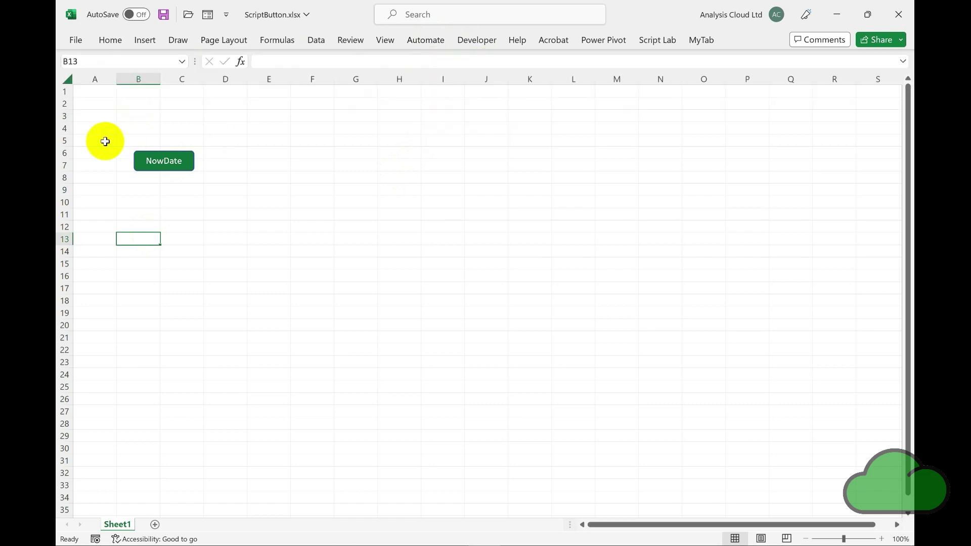
pyautogui.click(422, 42)
pyautogui.click(444, 70)
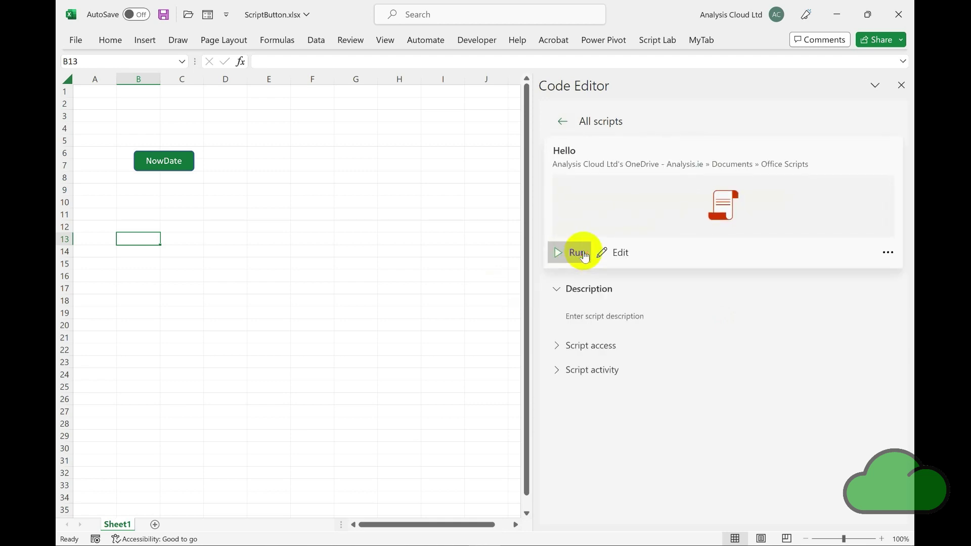
pyautogui.click(584, 255)
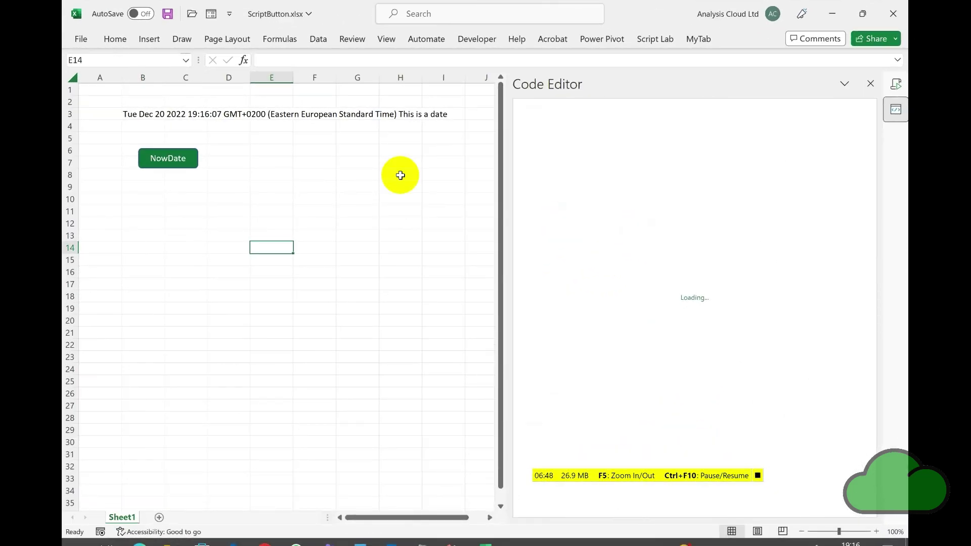
# With cell H8 selected, create a new blank Office Script, Script 1, from the Automate tab.
pyautogui.click(400, 175)
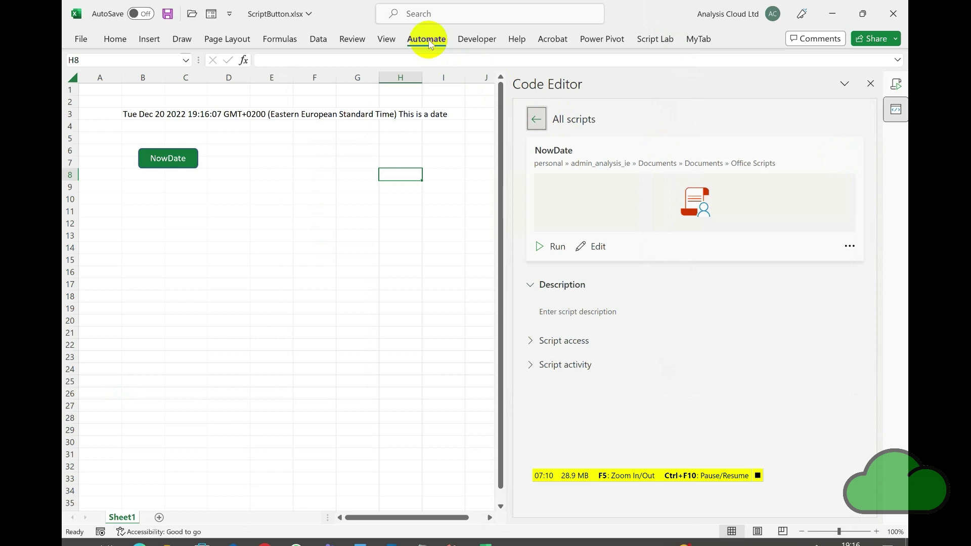
pyautogui.click(428, 41)
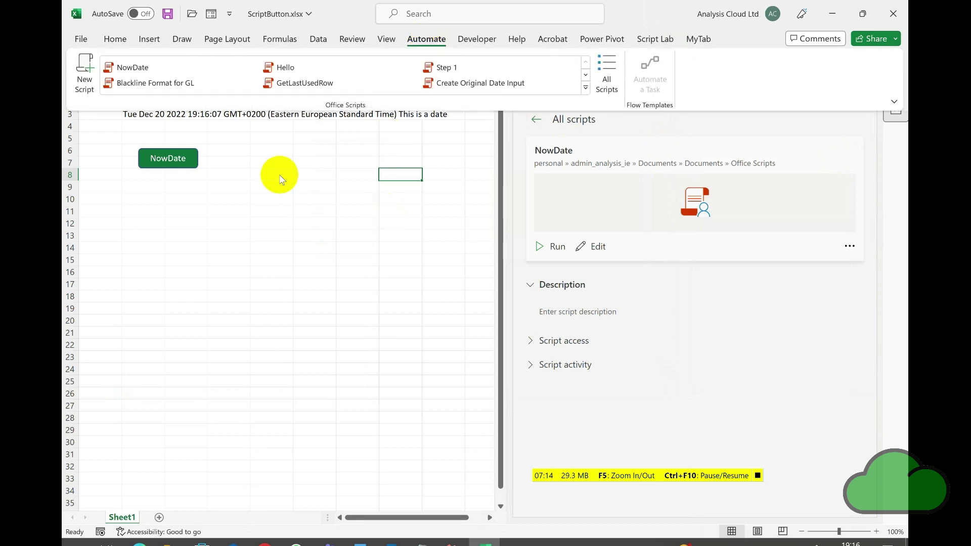
pyautogui.click(87, 89)
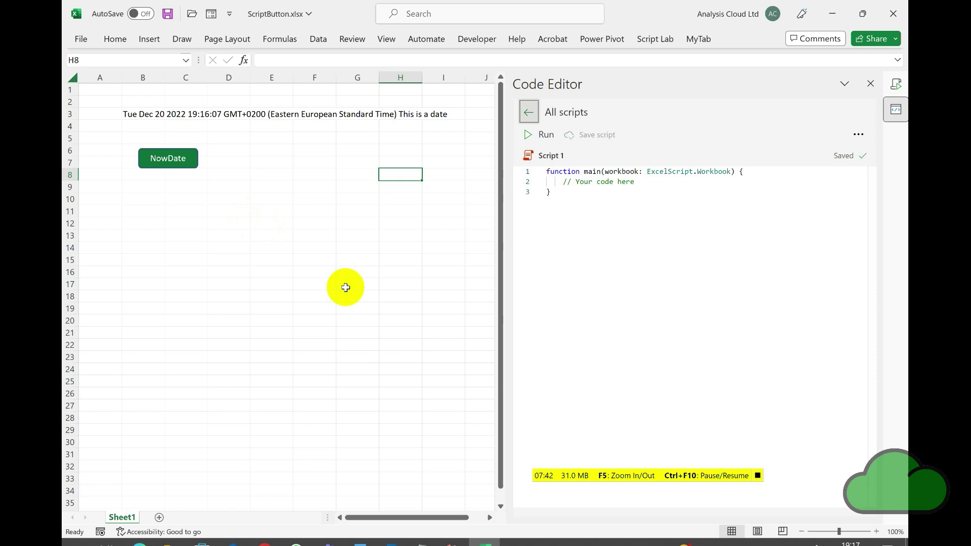
# Rename the script from Script 1 to Script1New in the Code Editor.
pyautogui.click(649, 183)
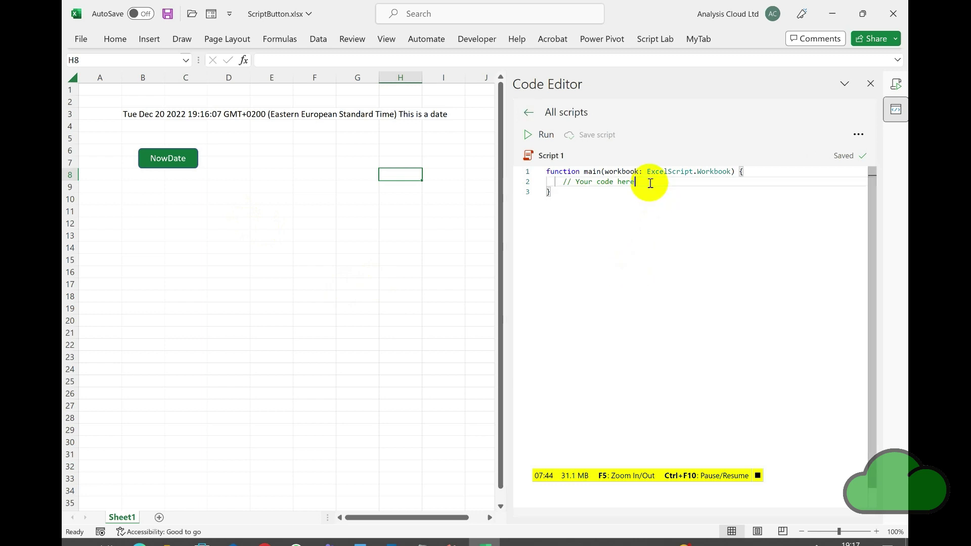
pyautogui.click(546, 158)
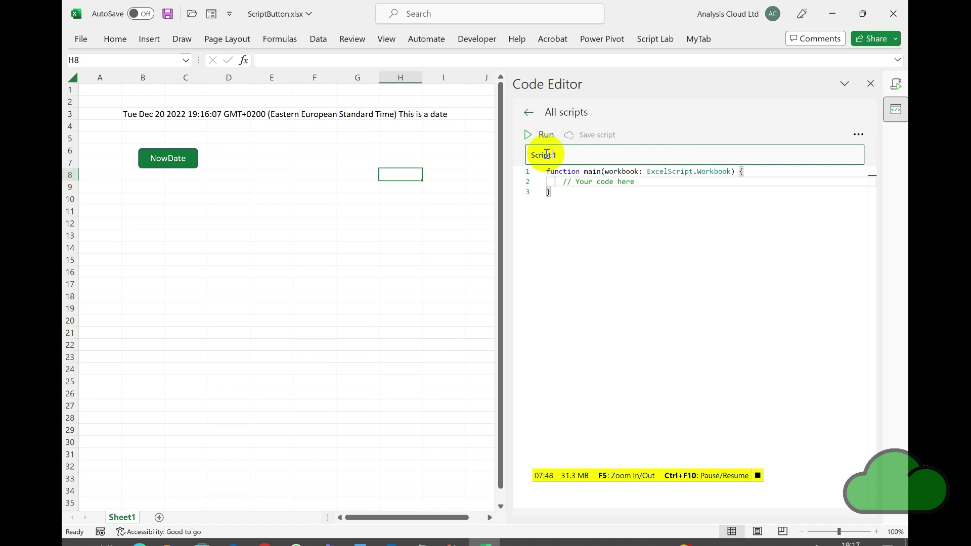
pyautogui.write('Ne')
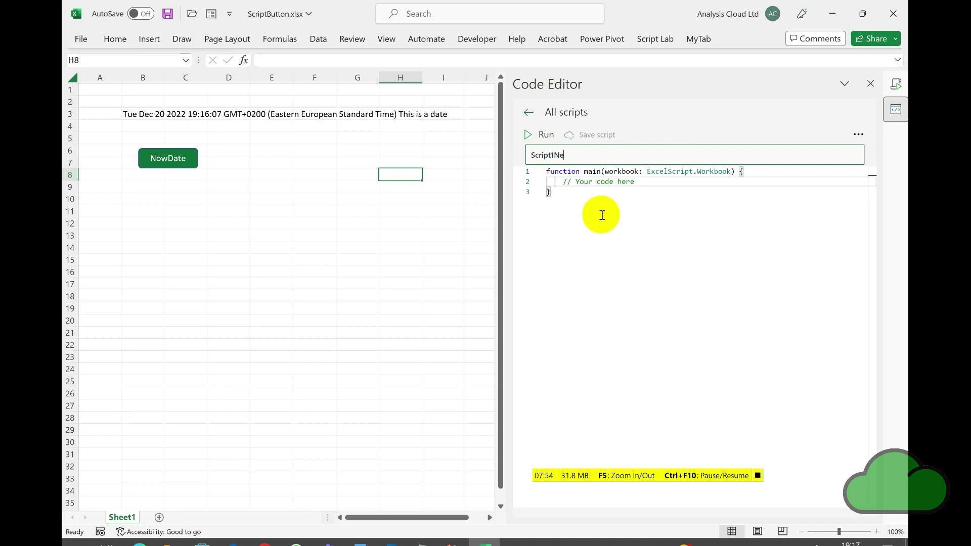
pyautogui.write('w')
pyautogui.click(537, 134)
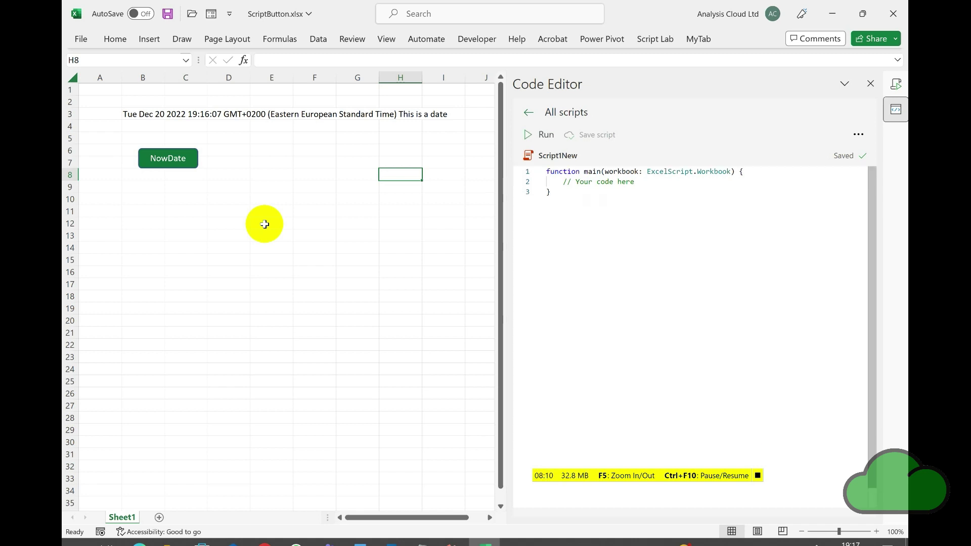
# Below the comment, add console.log("This script was created in Excel Desktop!"), correcting the Deskltop typo.
pyautogui.click(653, 185)
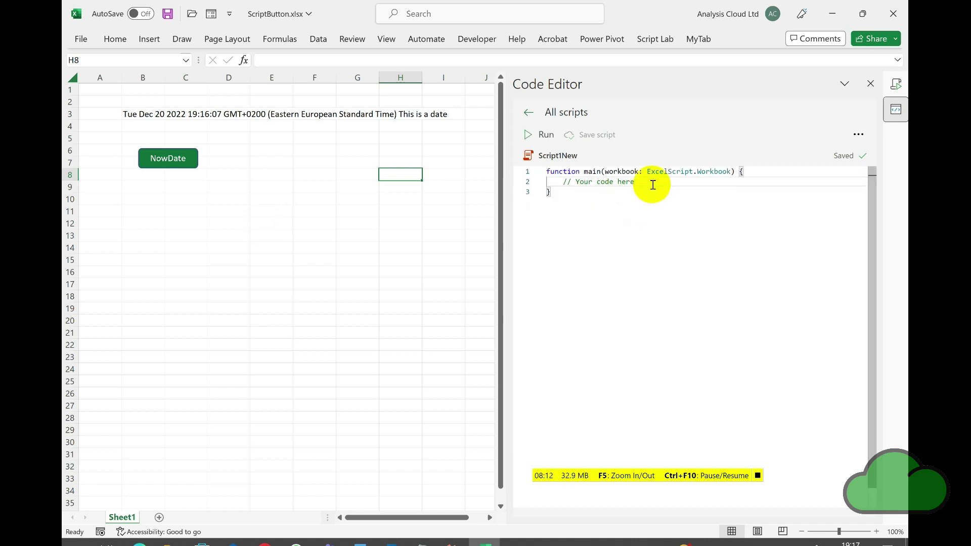
pyautogui.press('Return')
pyautogui.write('console.lo')
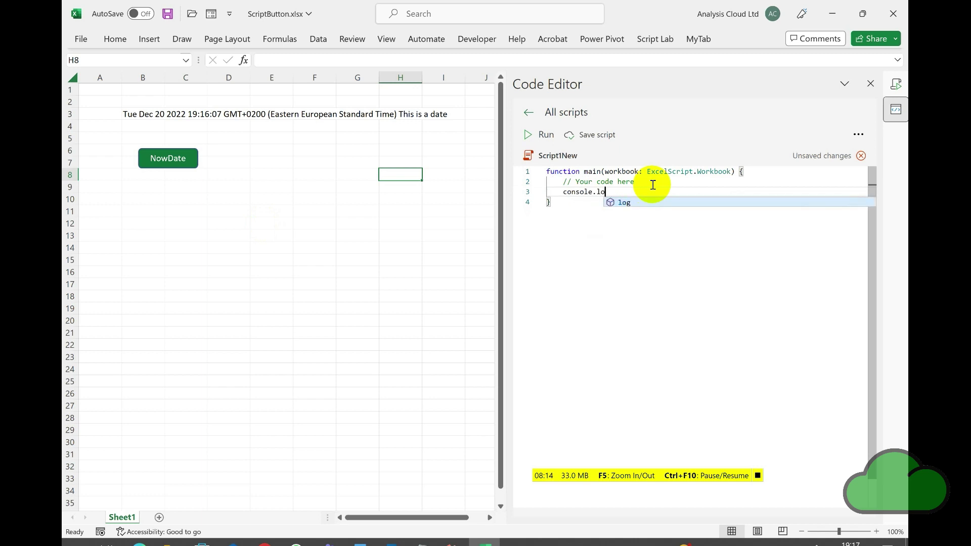
pyautogui.write('g("')
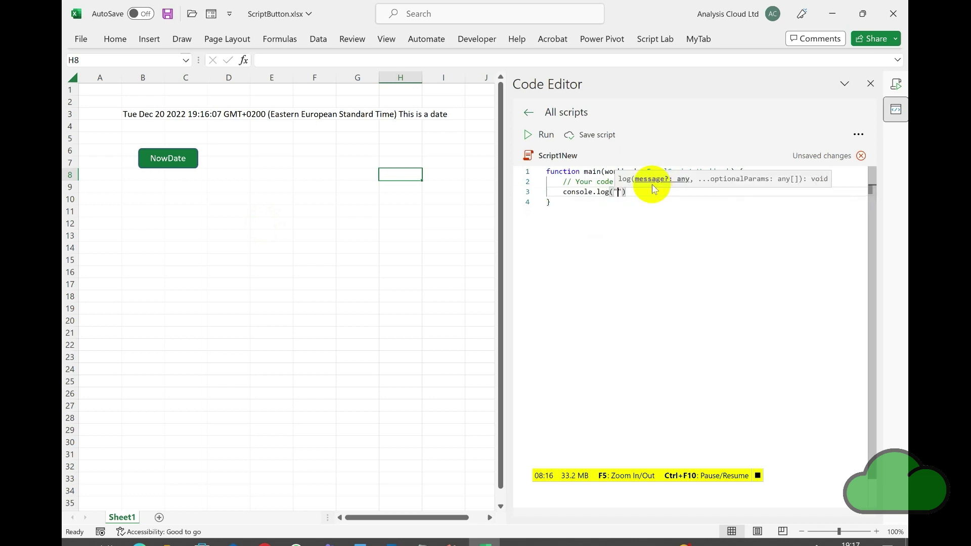
pyautogui.write('This')
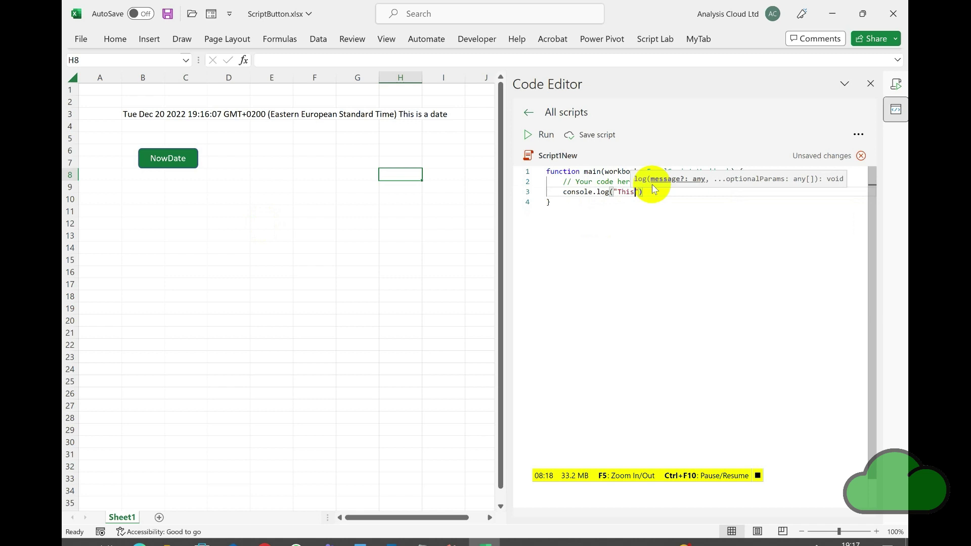
pyautogui.write(' script wa')
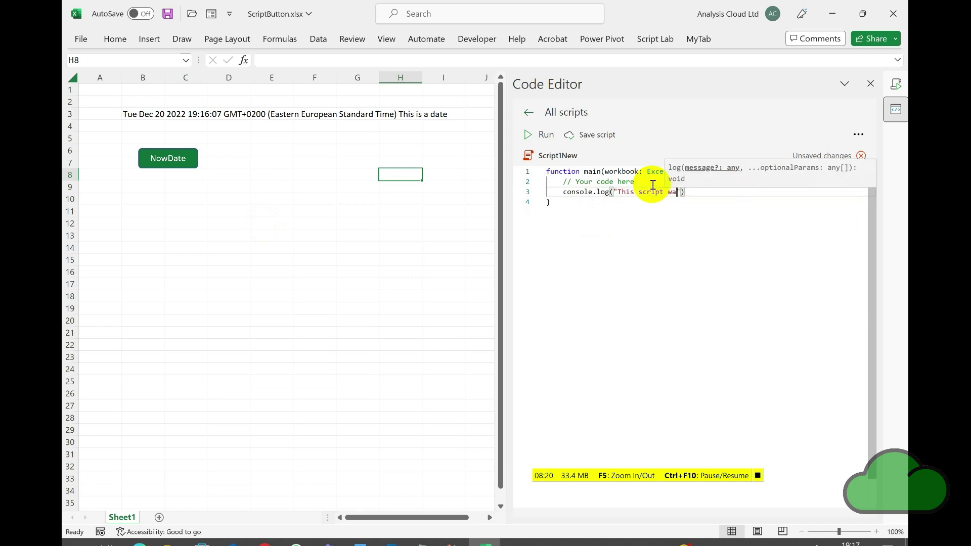
pyautogui.write('s created in E')
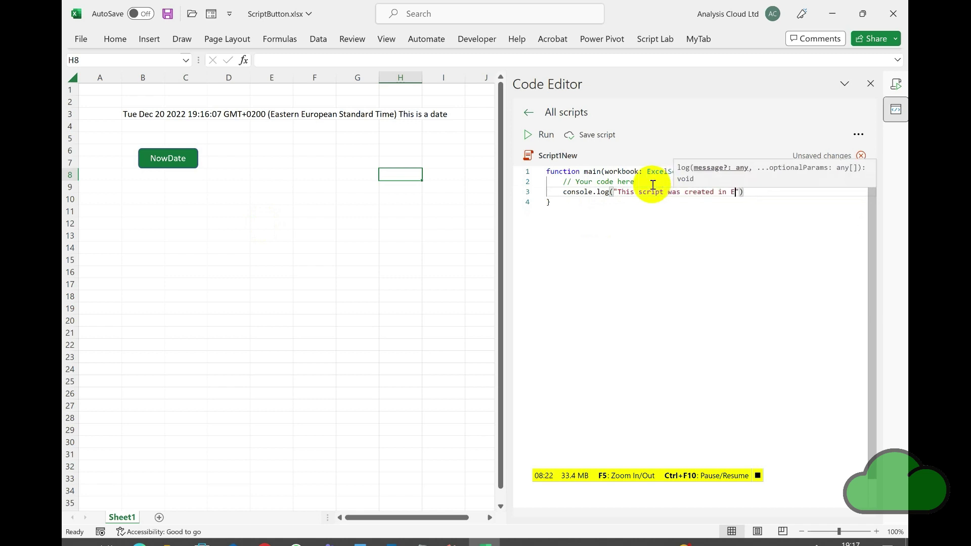
pyautogui.write('xcel Deskltop')
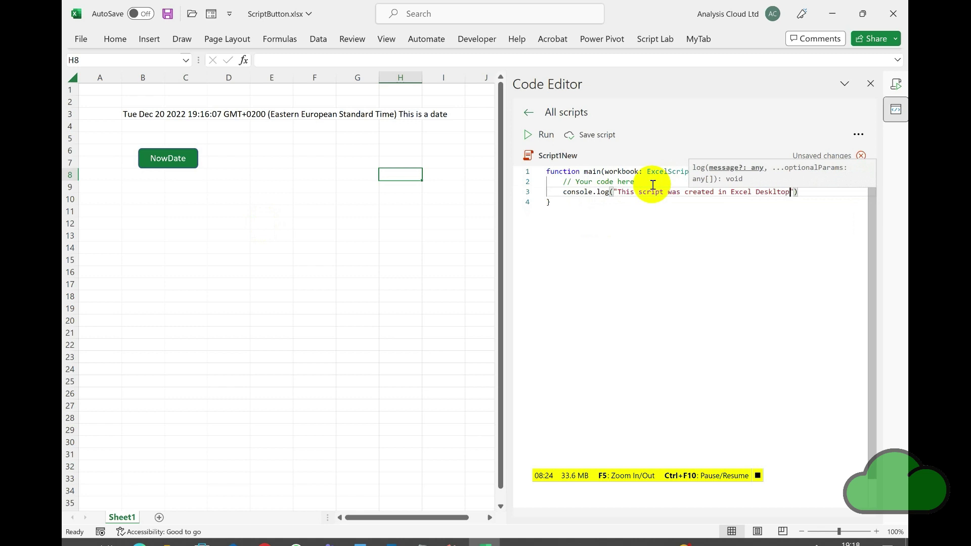
pyautogui.write('!')
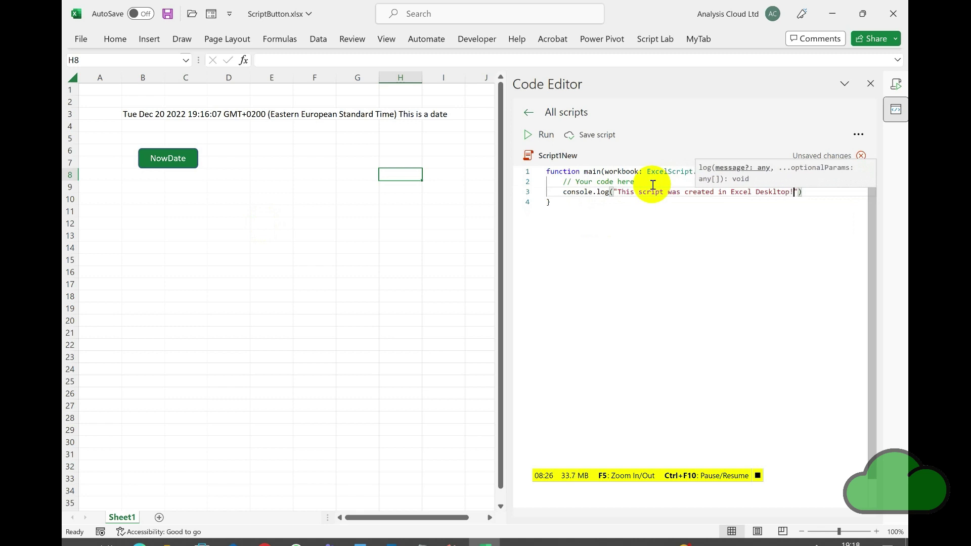
pyautogui.press('Left')
pyautogui.press('Left')
pyautogui.press('Left')
pyautogui.press('Left')
pyautogui.press('BackSpace')
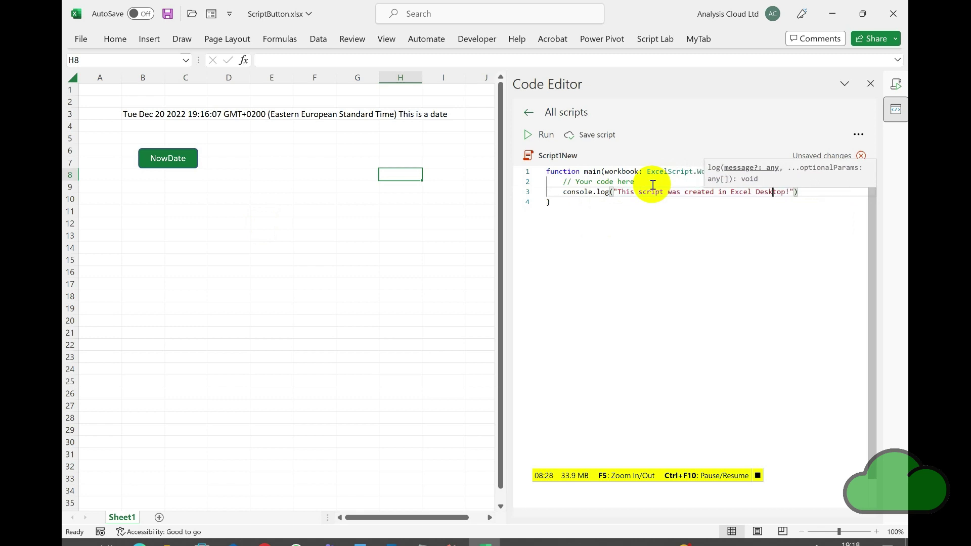
# Save Script1New and run it so the message appears in the Output.
pyautogui.click(654, 220)
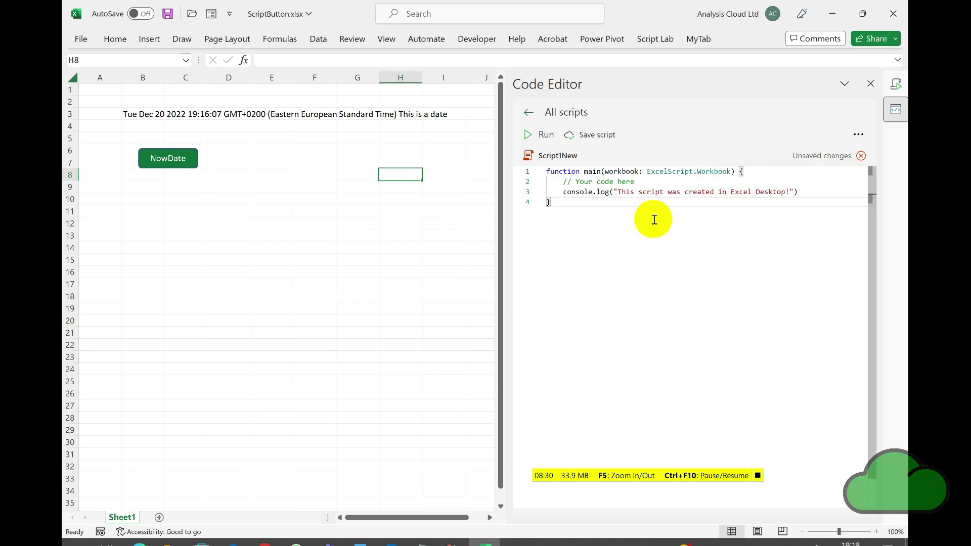
pyautogui.click(609, 145)
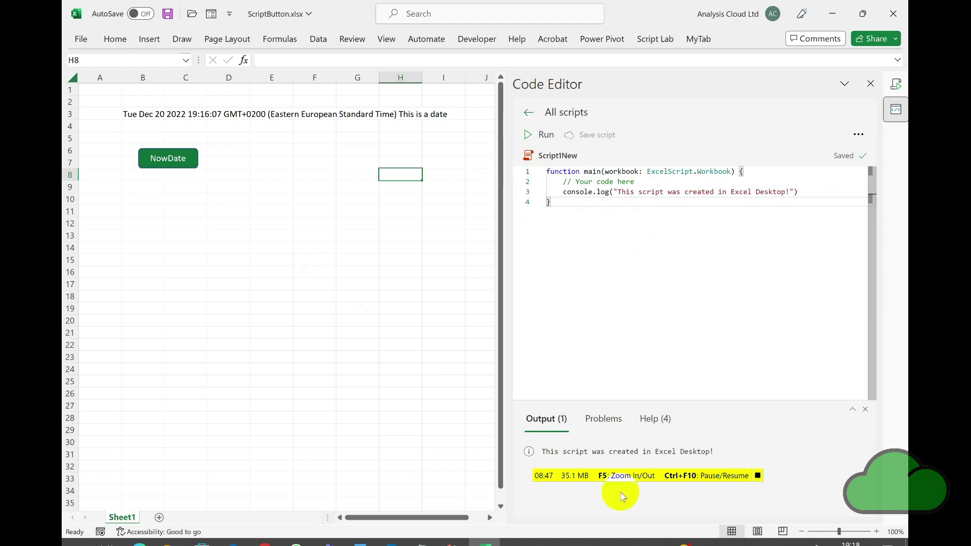
pyautogui.click(757, 475)
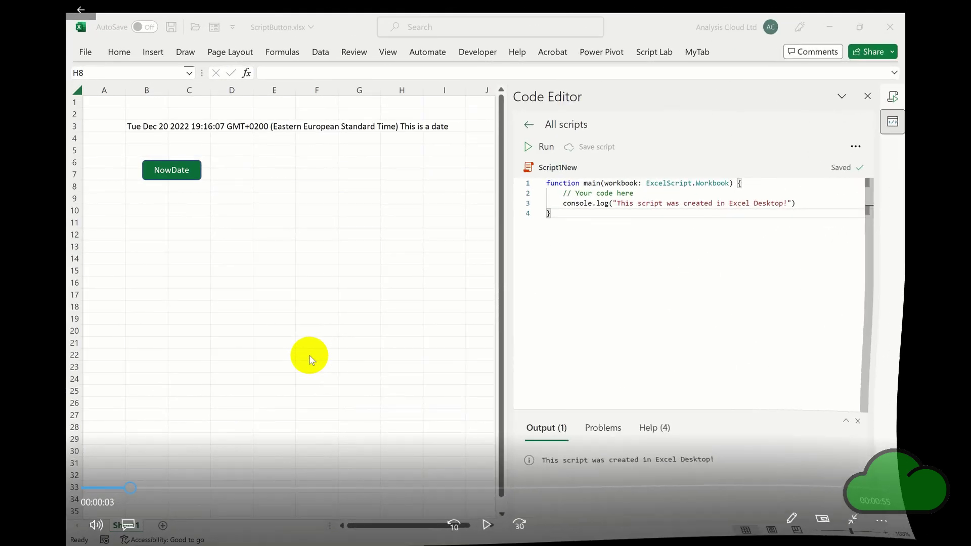